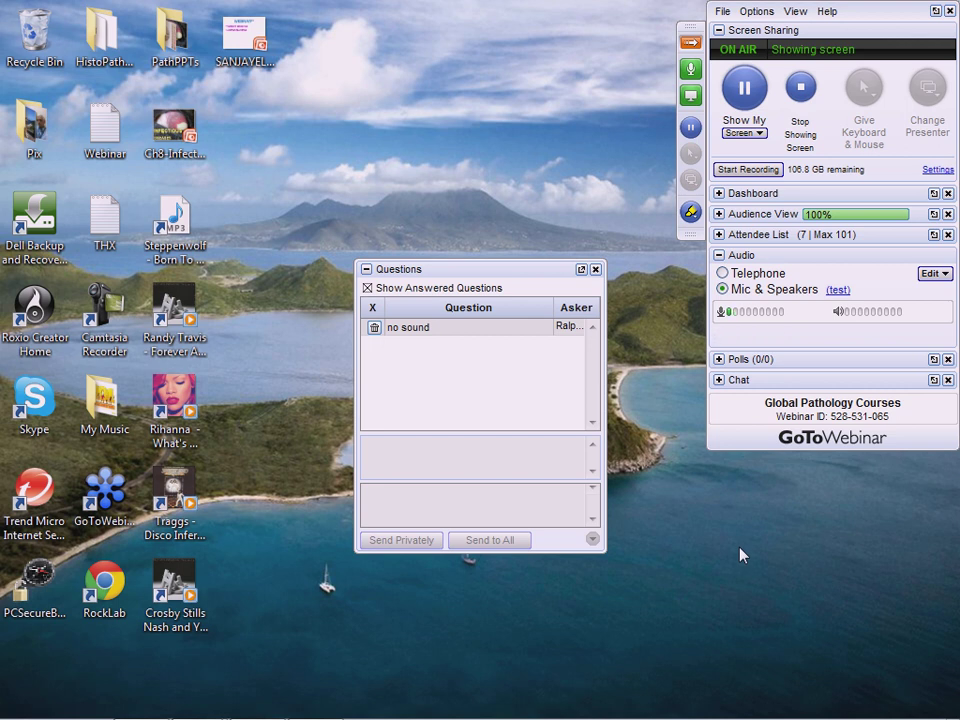
- Answer the attendee's "no sound" question with "can you hear the sound?" and send the reply to all attendees
{"action": "left_click", "coordinate": [407, 332]}
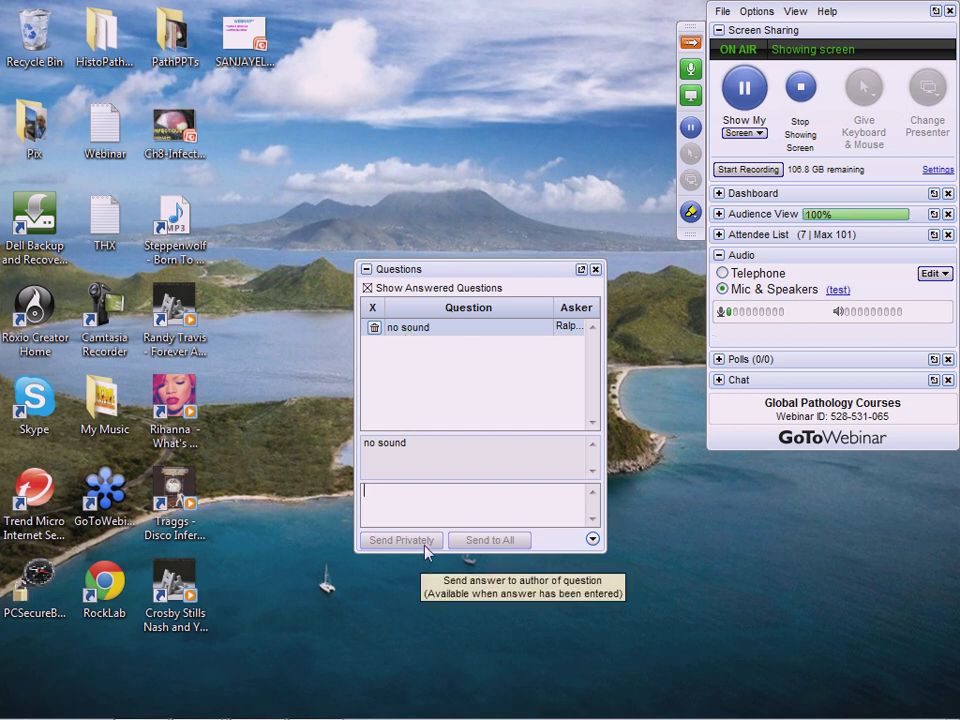
{"action": "type", "text": "can you "}
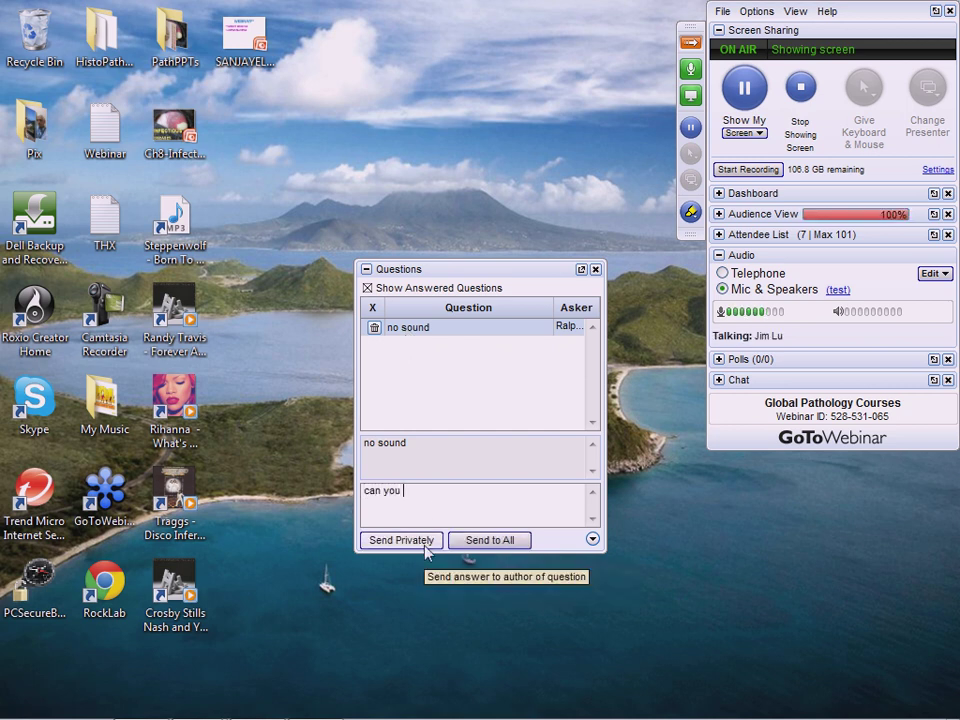
{"action": "type", "text": "hear the sound?"}
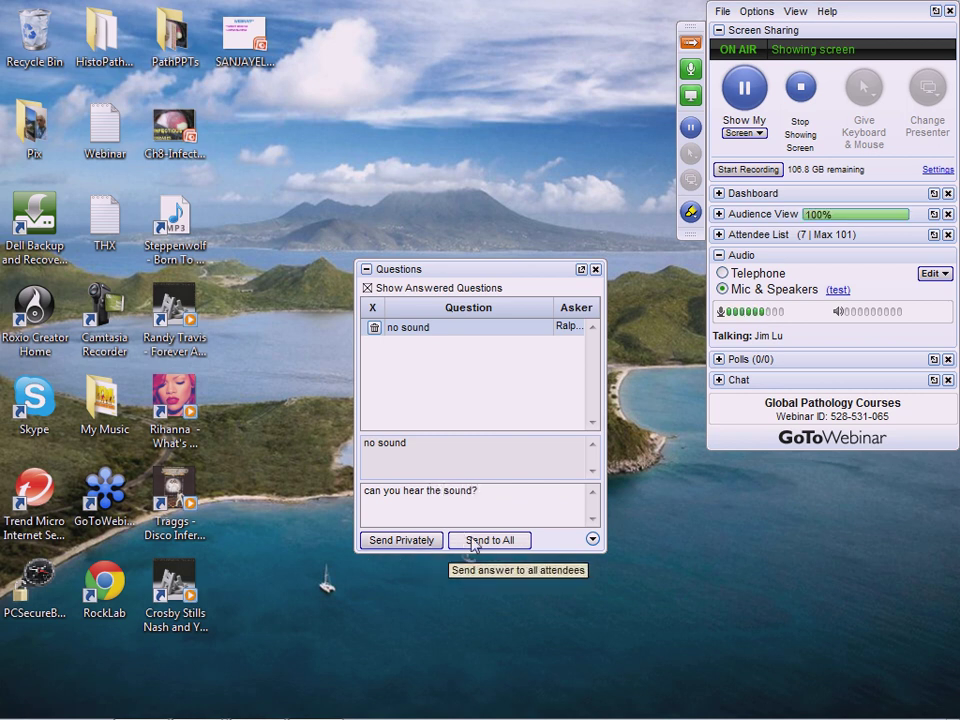
{"action": "left_click", "coordinate": [470, 541]}
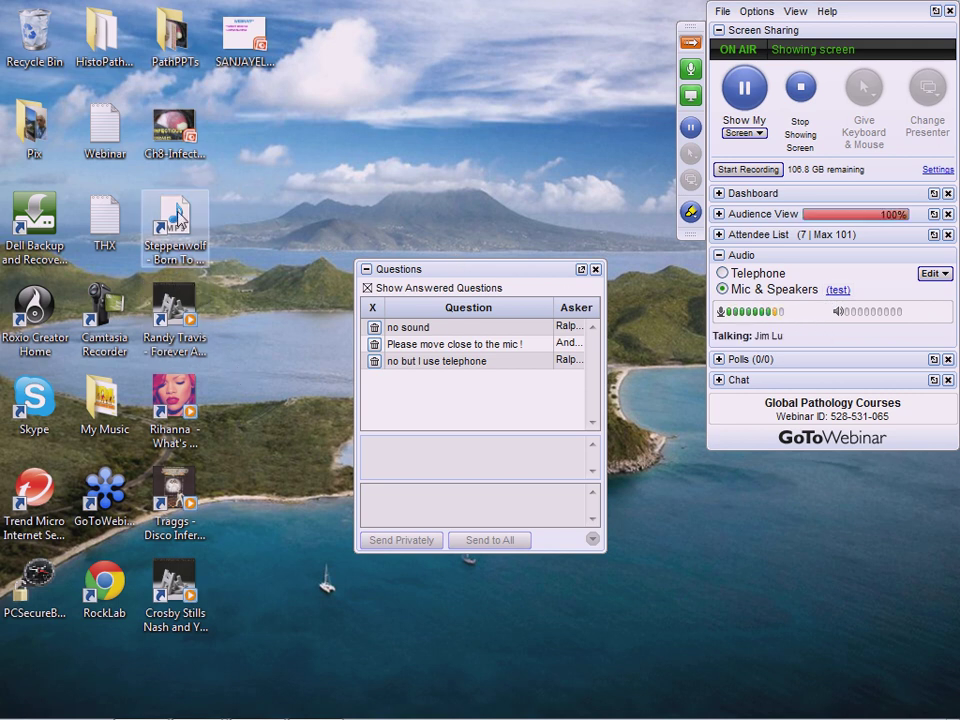
- Play the Randy Travis track, then set the webinar's microphone device to Microphone / Line In (IDT High in the audio preferences
{"action": "double_click", "coordinate": [171, 322]}
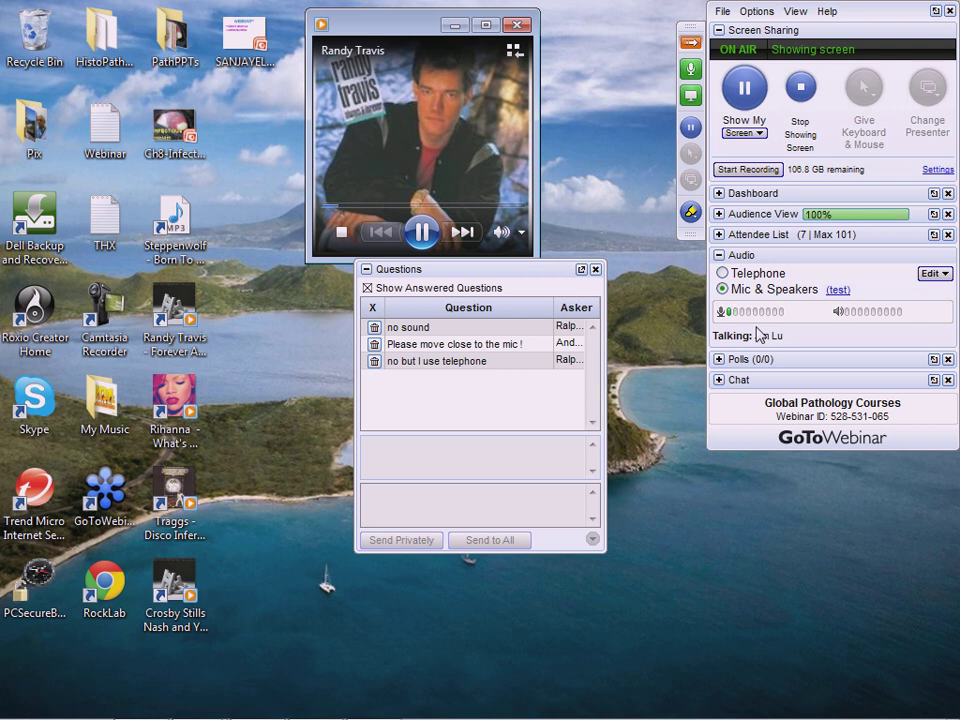
{"action": "left_click", "coordinate": [837, 290]}
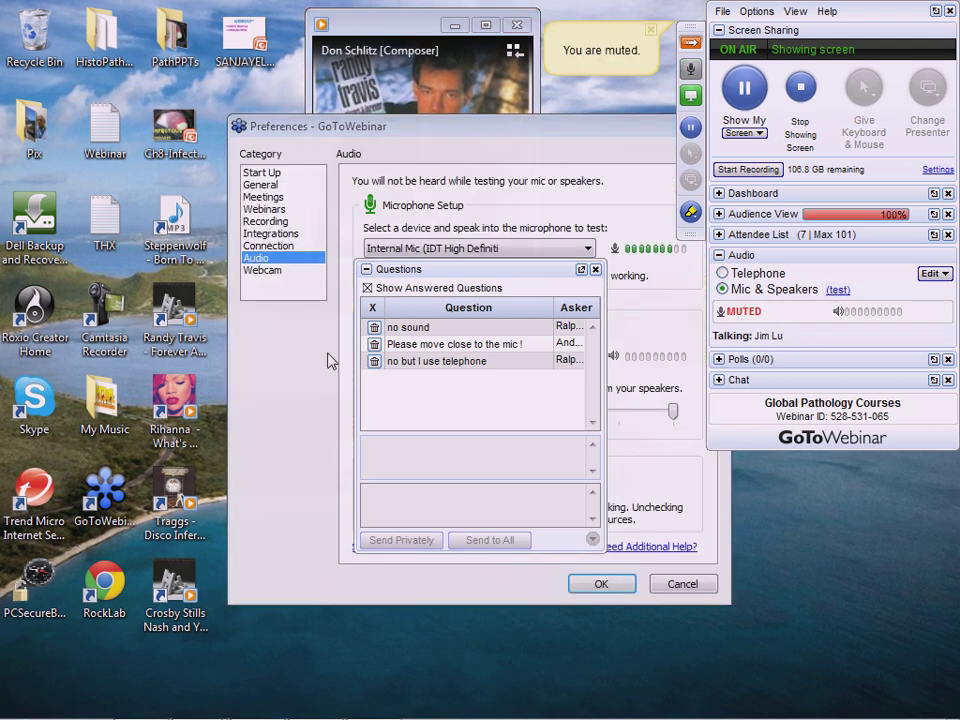
{"action": "left_click", "coordinate": [420, 269]}
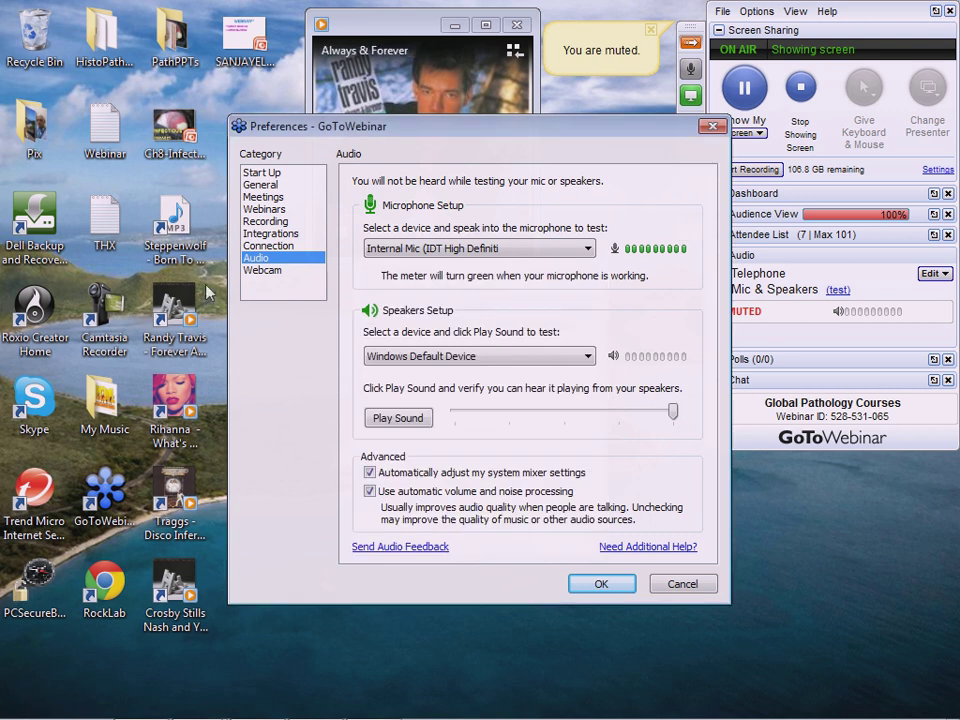
{"action": "left_click", "coordinate": [589, 249]}
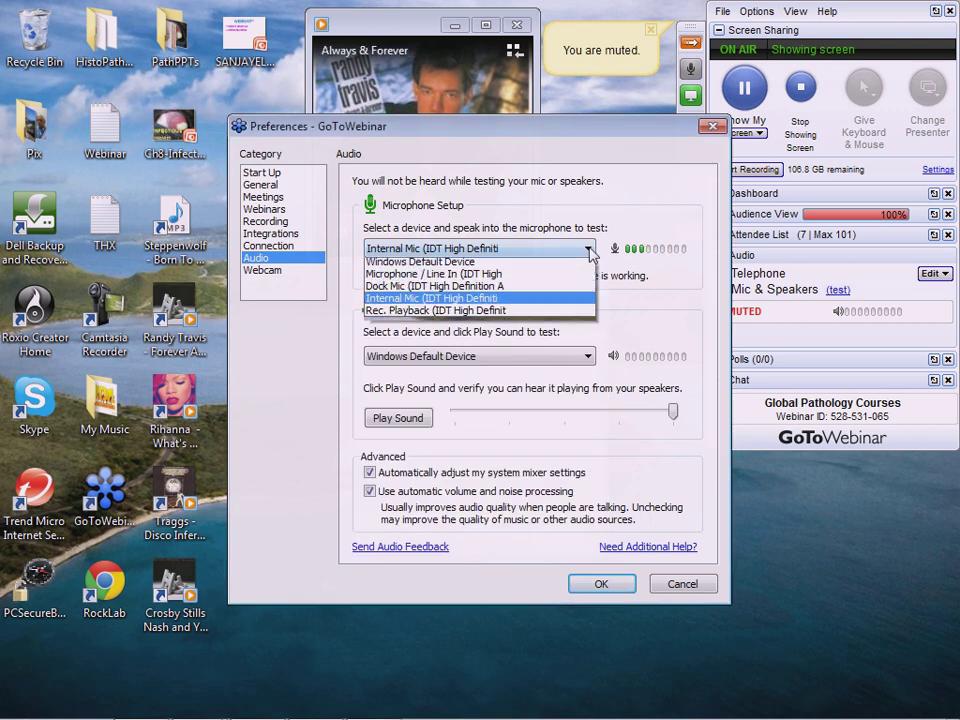
{"action": "left_click", "coordinate": [511, 281]}
{"action": "left_click_drag", "start_coordinate": [511, 137], "coordinate": [120, 126]}
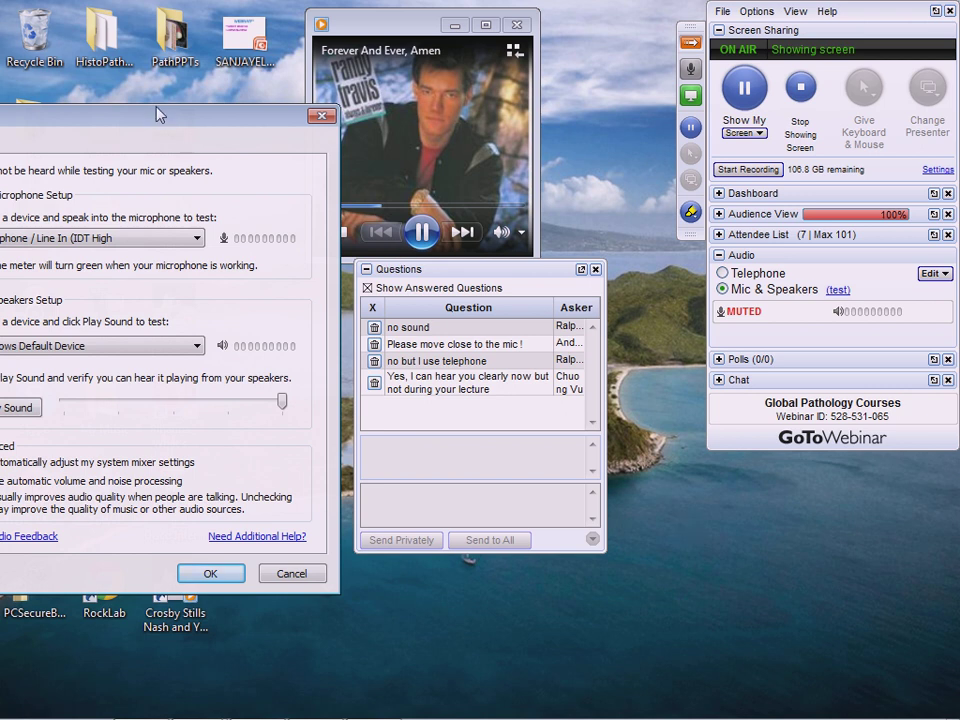
{"action": "left_click_drag", "start_coordinate": [151, 126], "coordinate": [219, 212]}
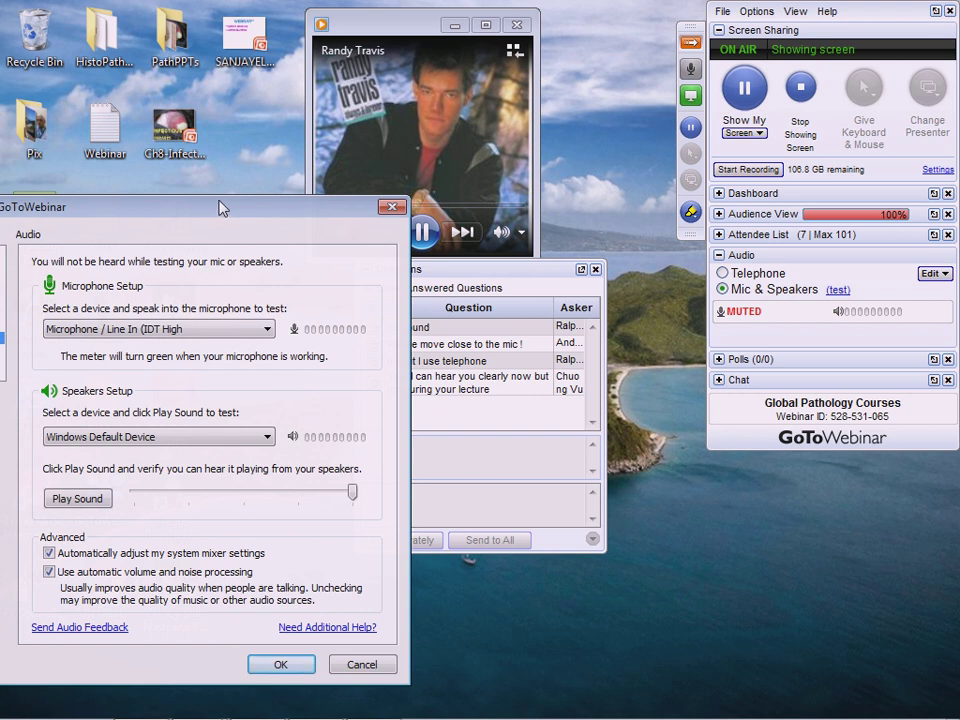
{"action": "left_click", "coordinate": [276, 664]}
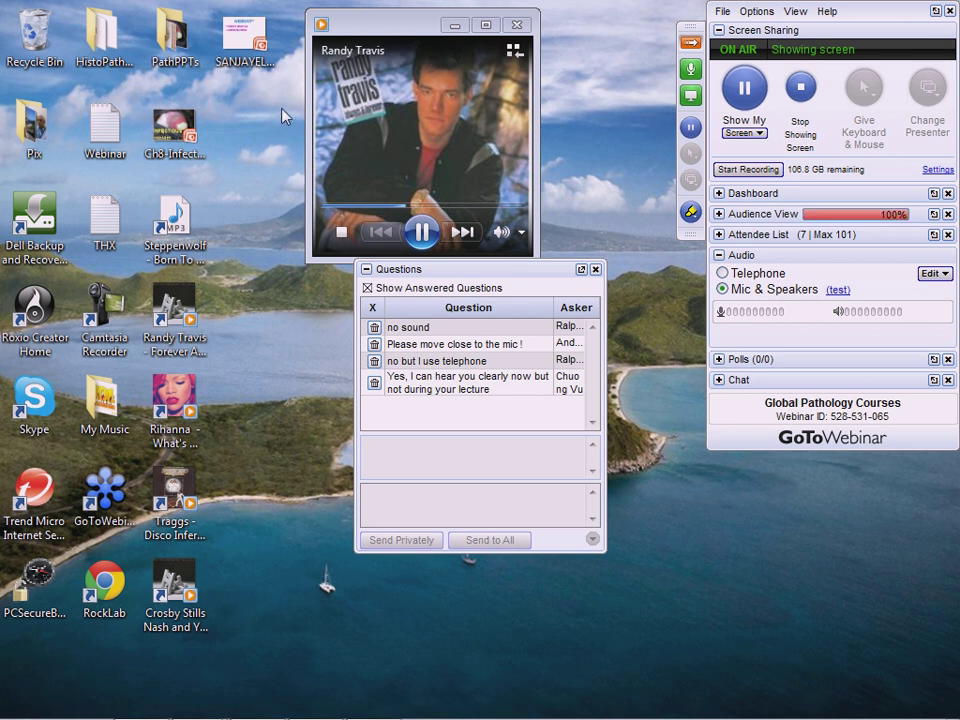
- Reselect Microphone / Line In as the microphone device, apply the audio preferences, and reposition the Questions panel
{"action": "left_click", "coordinate": [837, 290]}
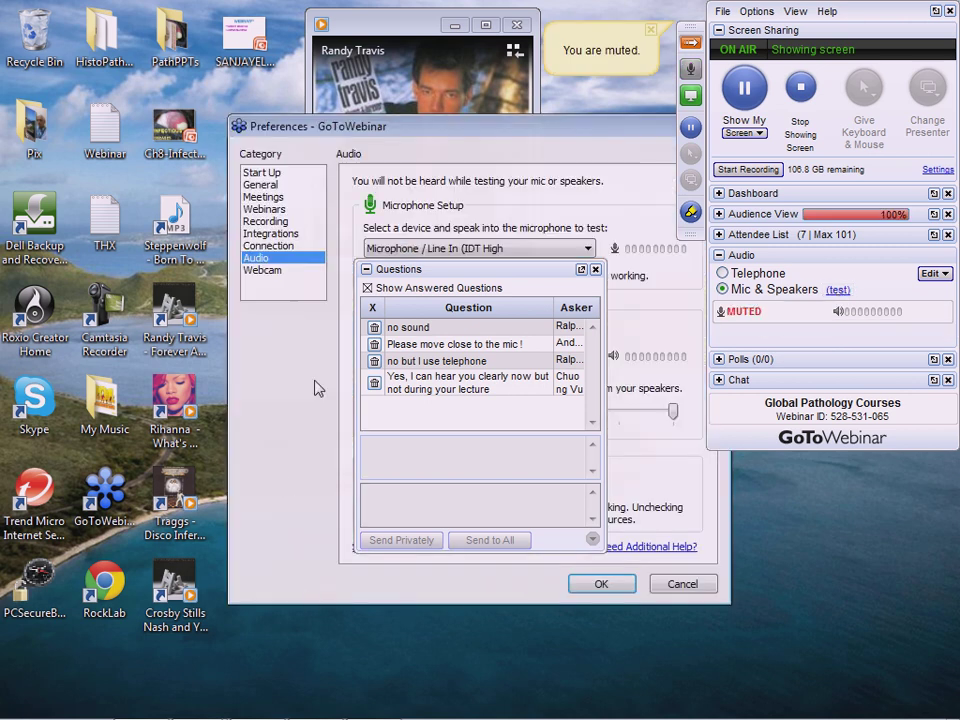
{"action": "left_click_drag", "start_coordinate": [428, 136], "coordinate": [154, 82]}
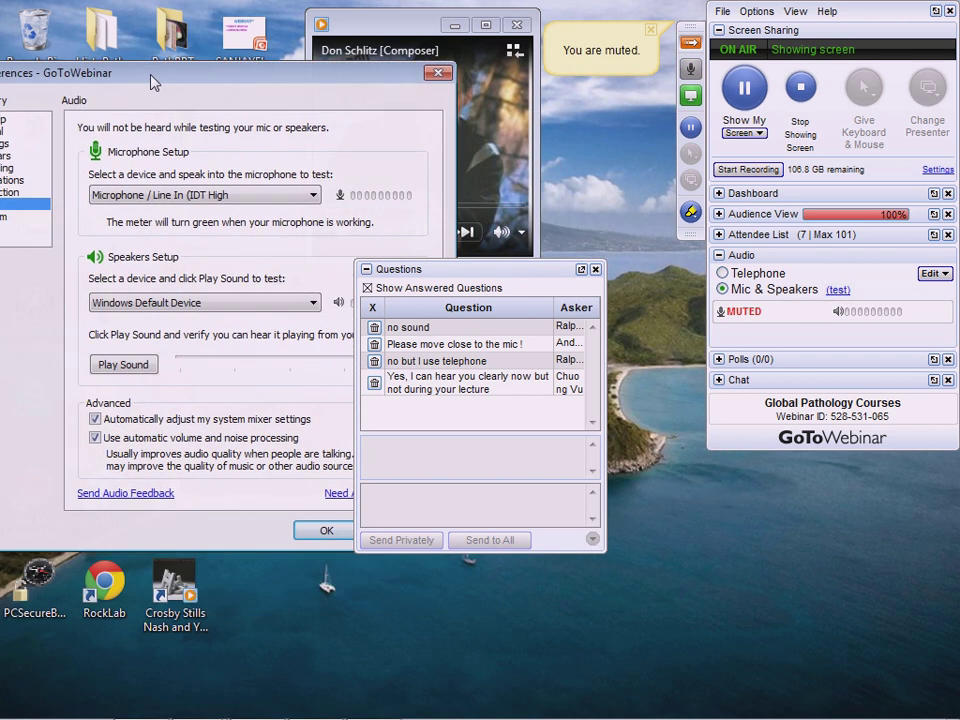
{"action": "left_click", "coordinate": [314, 196]}
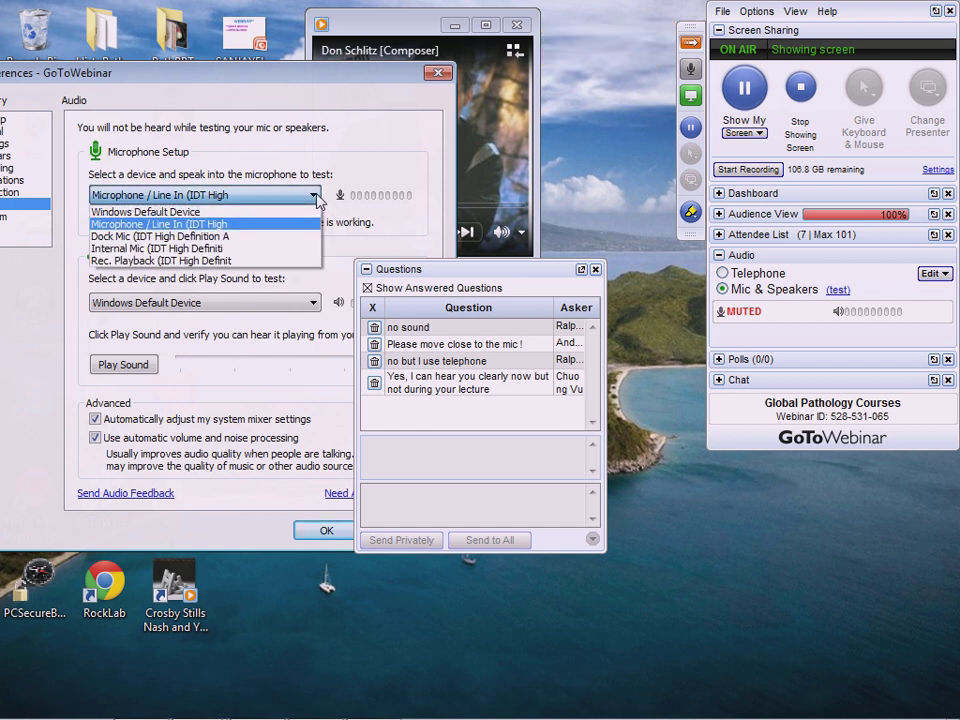
{"action": "left_click", "coordinate": [263, 226]}
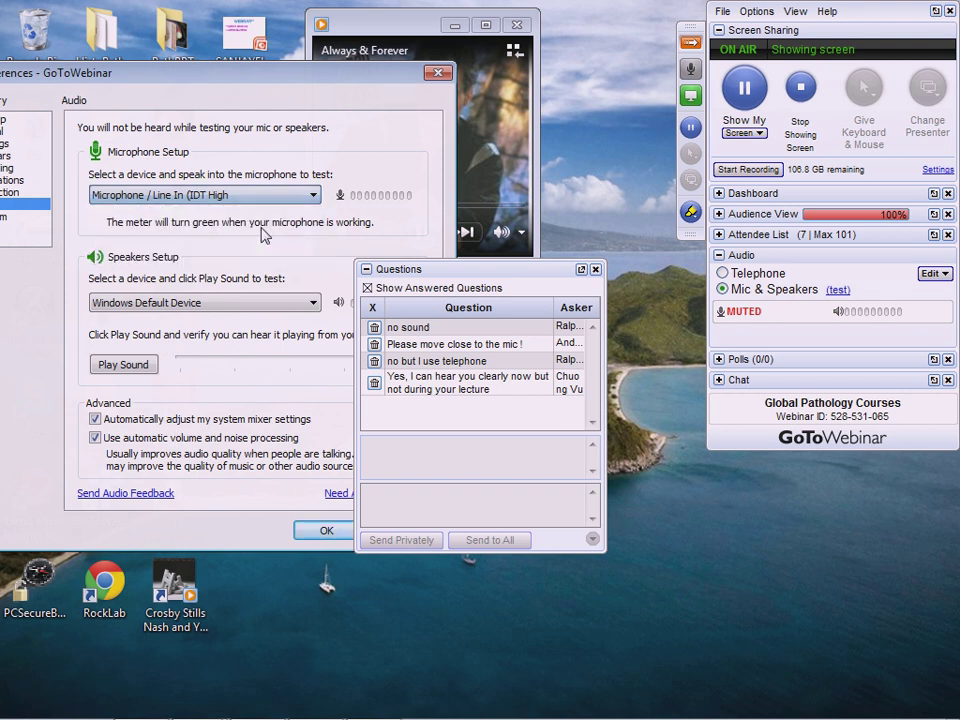
{"action": "left_click_drag", "start_coordinate": [489, 271], "coordinate": [651, 312]}
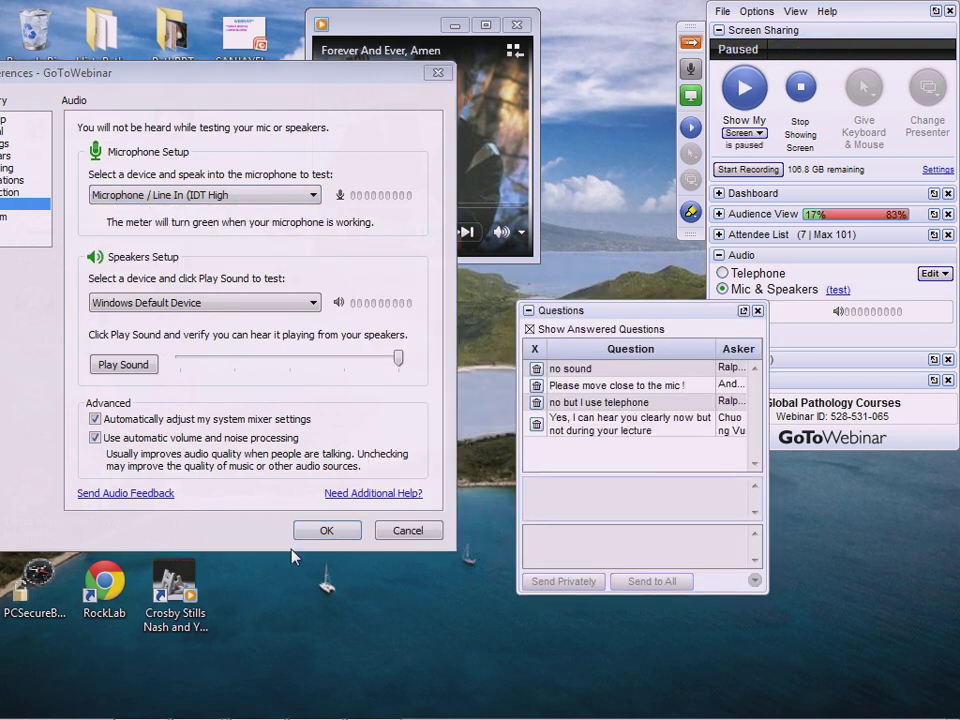
{"action": "left_click", "coordinate": [320, 534]}
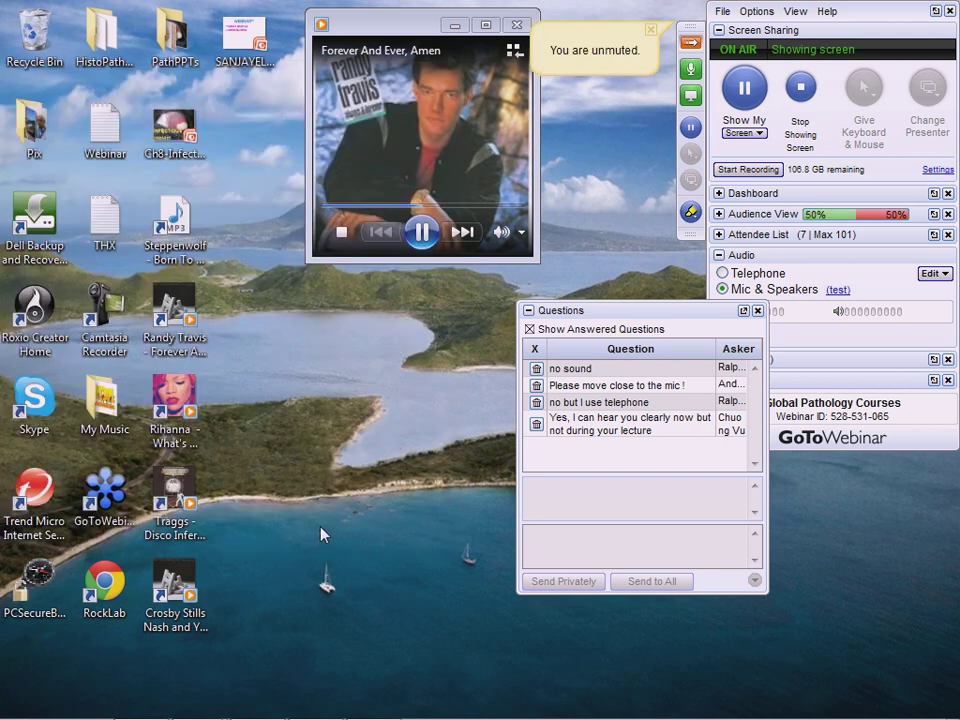
{"action": "left_click_drag", "start_coordinate": [612, 318], "coordinate": [419, 318]}
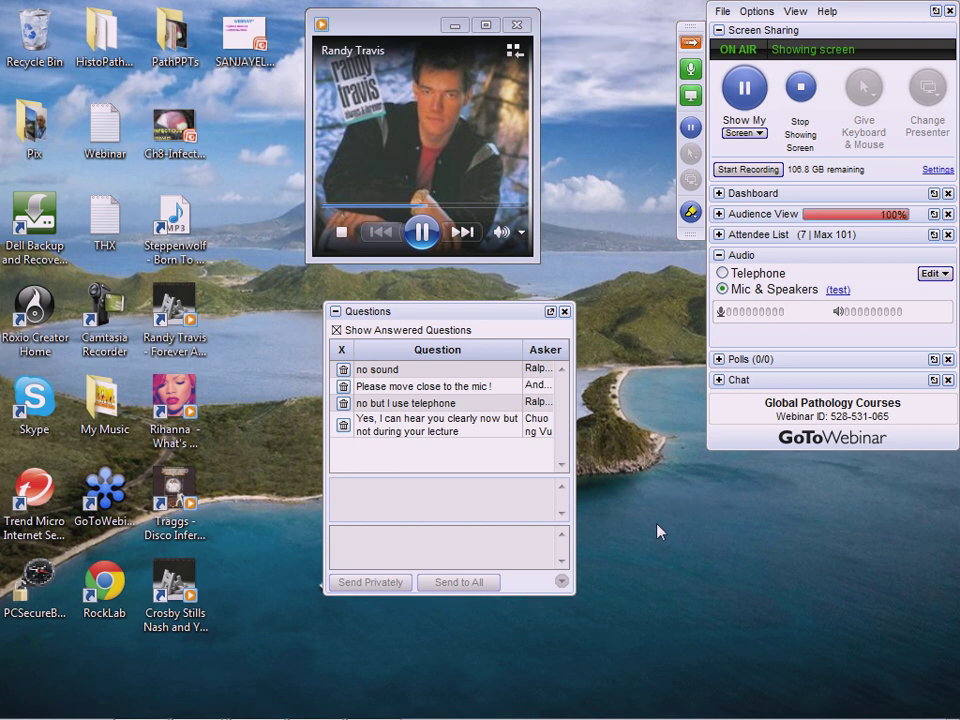
- Retest the microphone setup and reapply the audio preferences with Microphone / Line In selected
{"action": "left_click", "coordinate": [838, 291]}
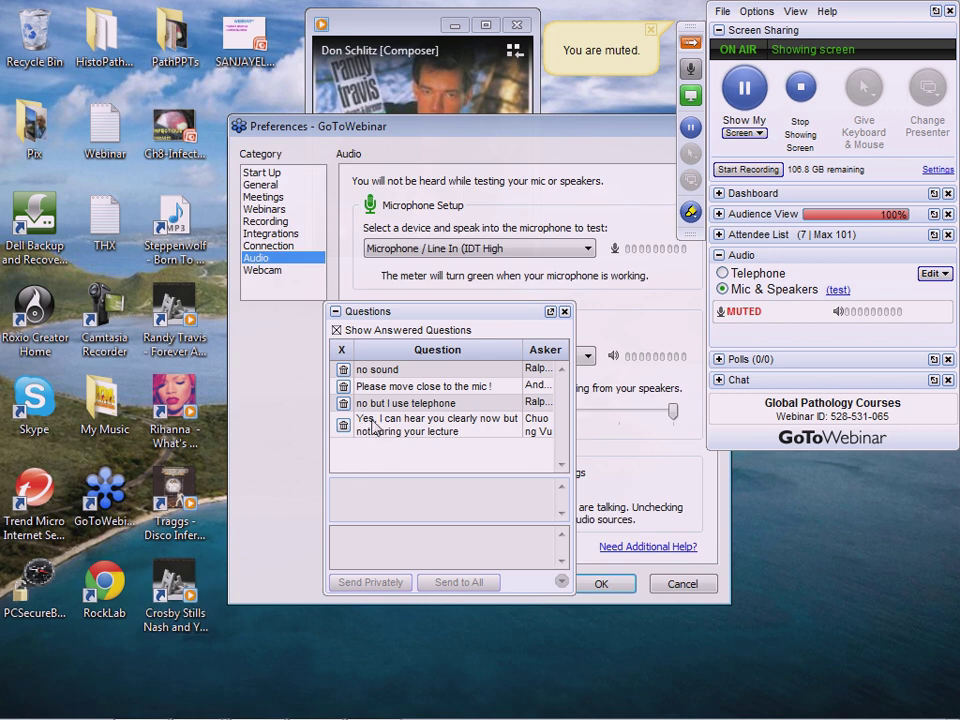
{"action": "left_click", "coordinate": [588, 249]}
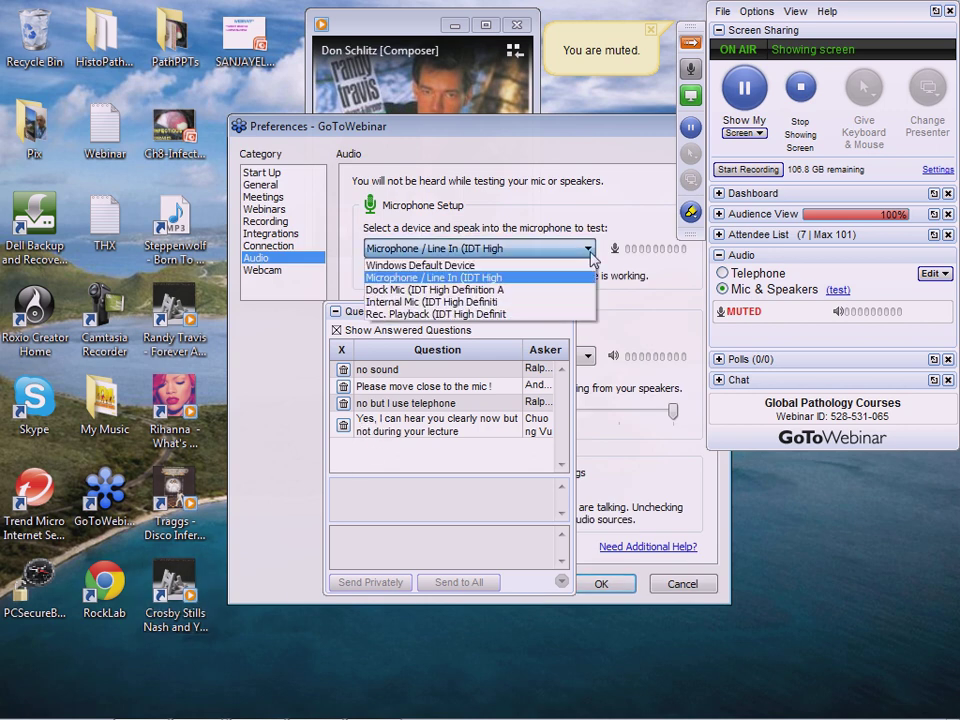
{"action": "left_click", "coordinate": [462, 279]}
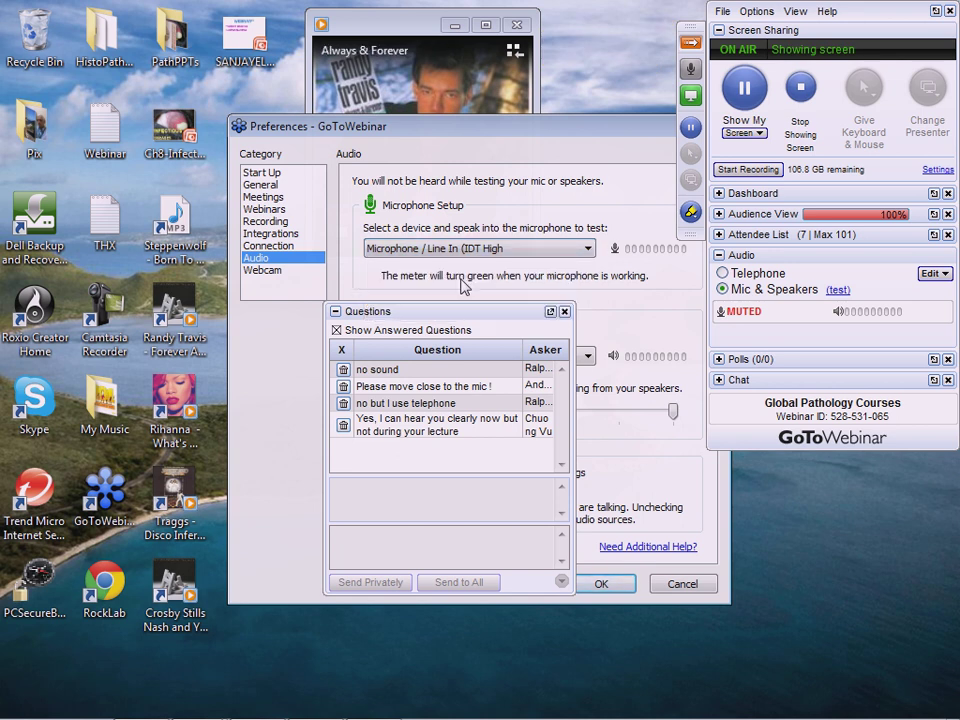
{"action": "left_click", "coordinate": [601, 586]}
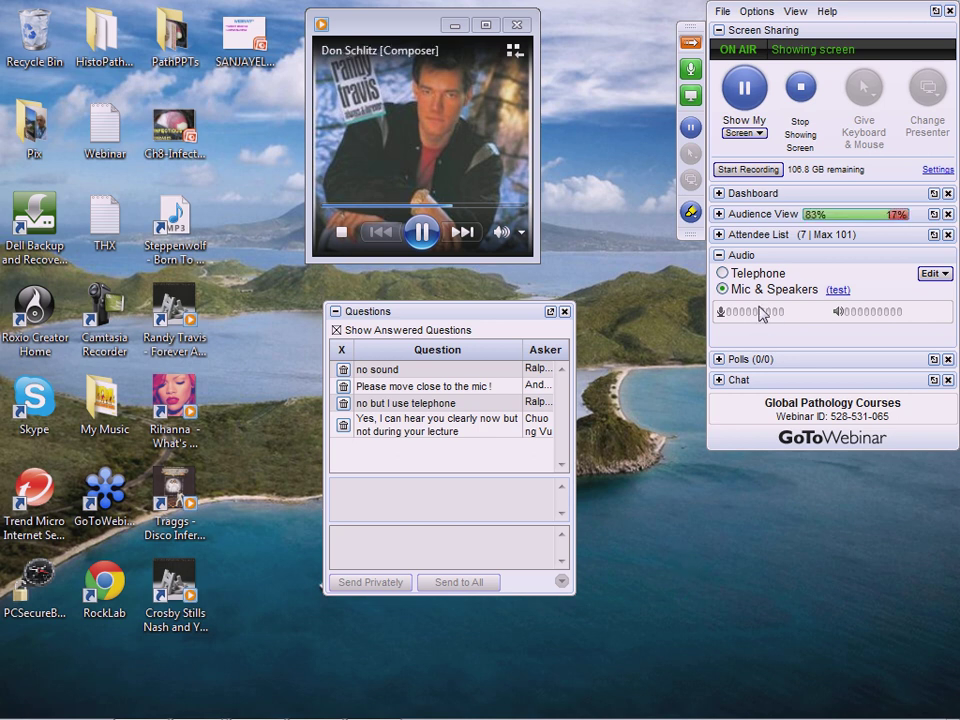
- Check the speaker device options, then change the microphone device to Dock Mic (IDT High Definition A and apply it
{"action": "left_click", "coordinate": [838, 290]}
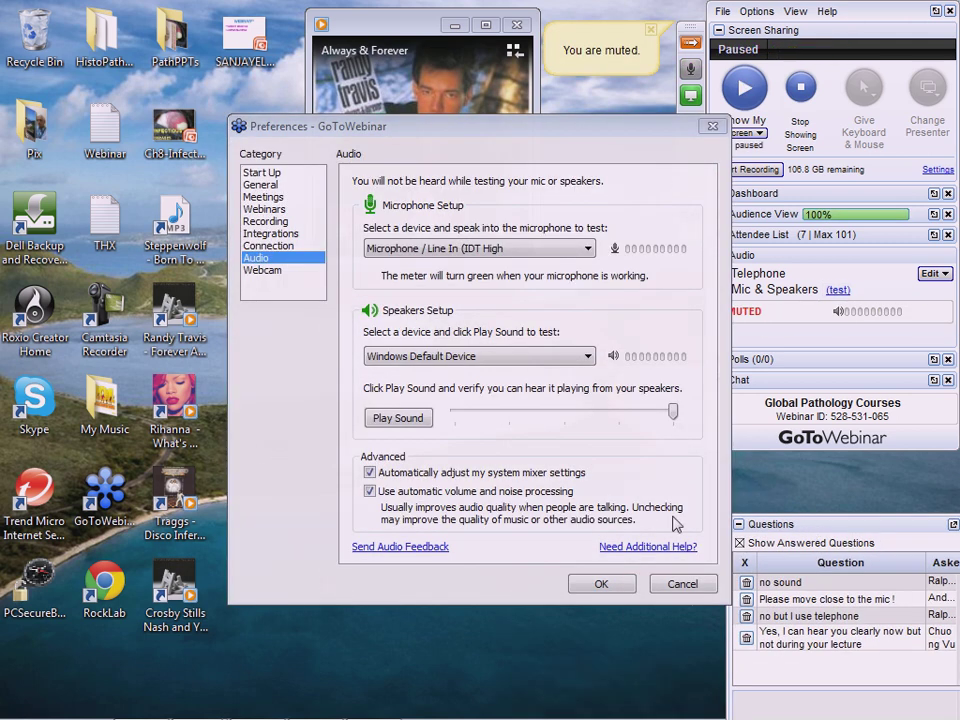
{"action": "left_click_drag", "start_coordinate": [478, 133], "coordinate": [348, 103]}
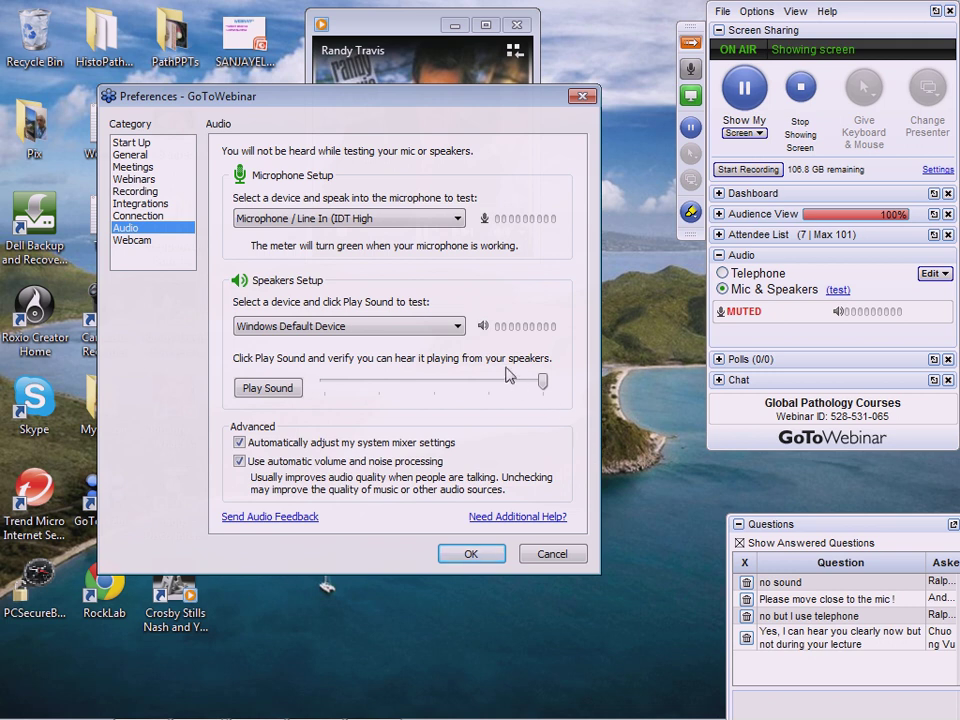
{"action": "left_click", "coordinate": [459, 330]}
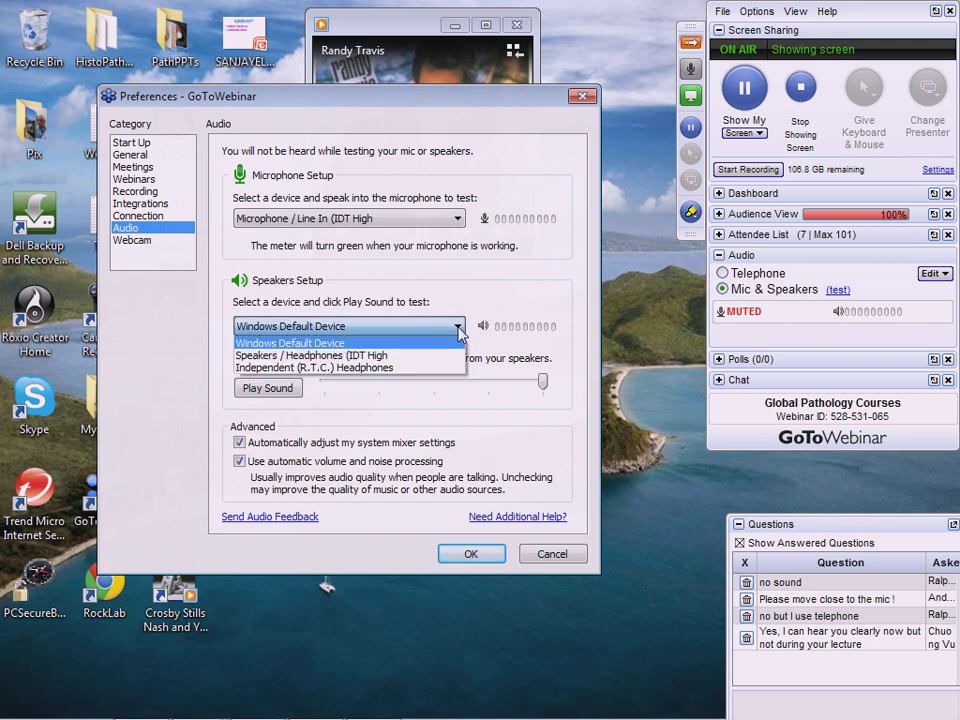
{"action": "left_click", "coordinate": [459, 330]}
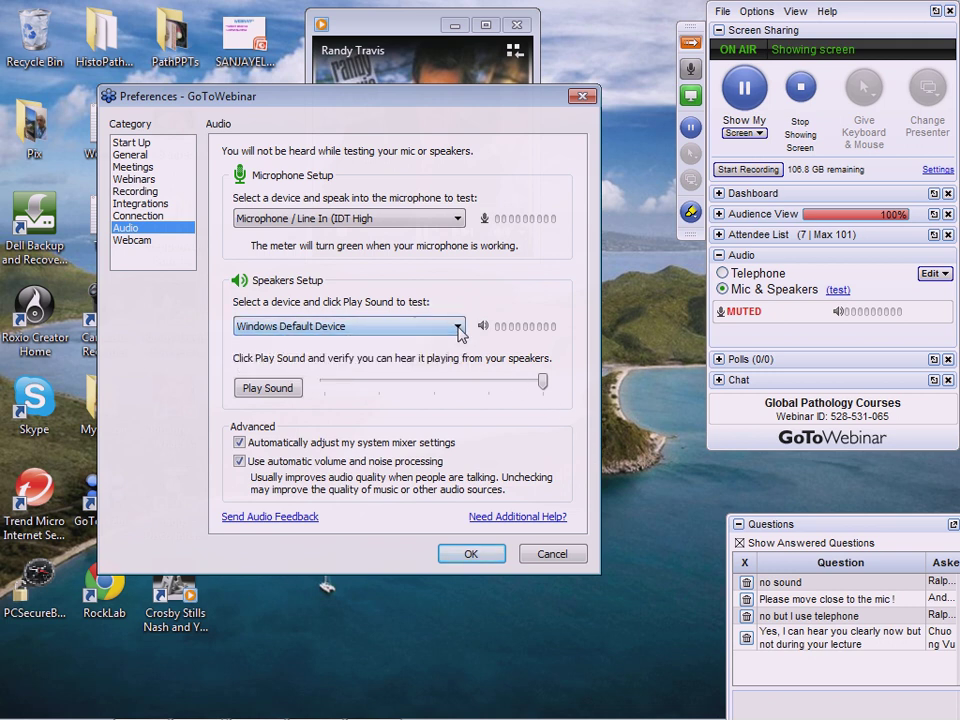
{"action": "left_click", "coordinate": [459, 220]}
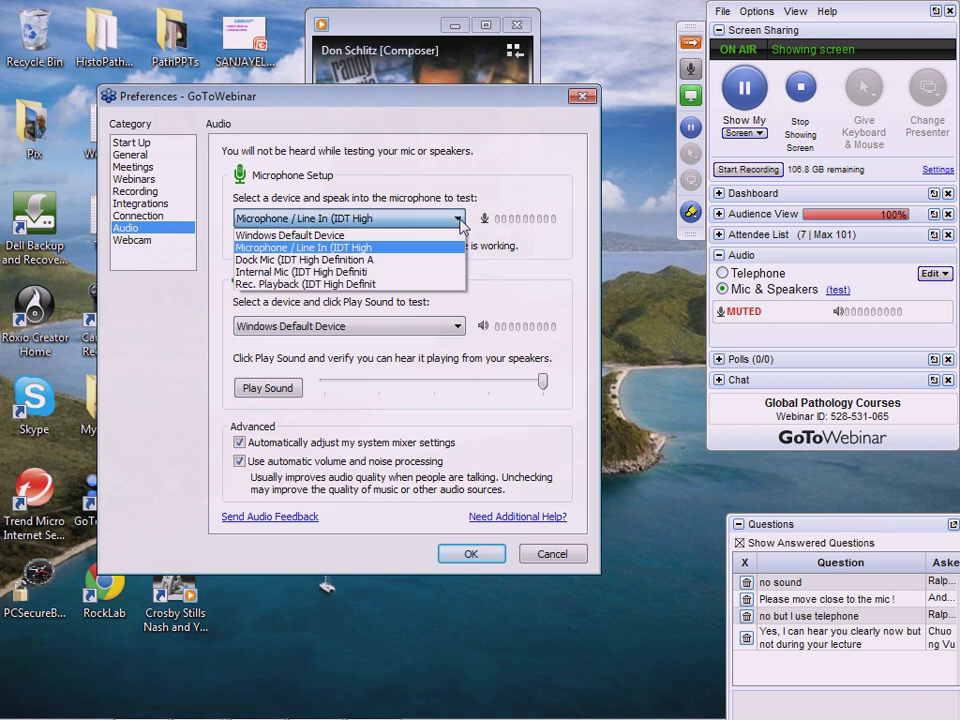
{"action": "left_click", "coordinate": [370, 261]}
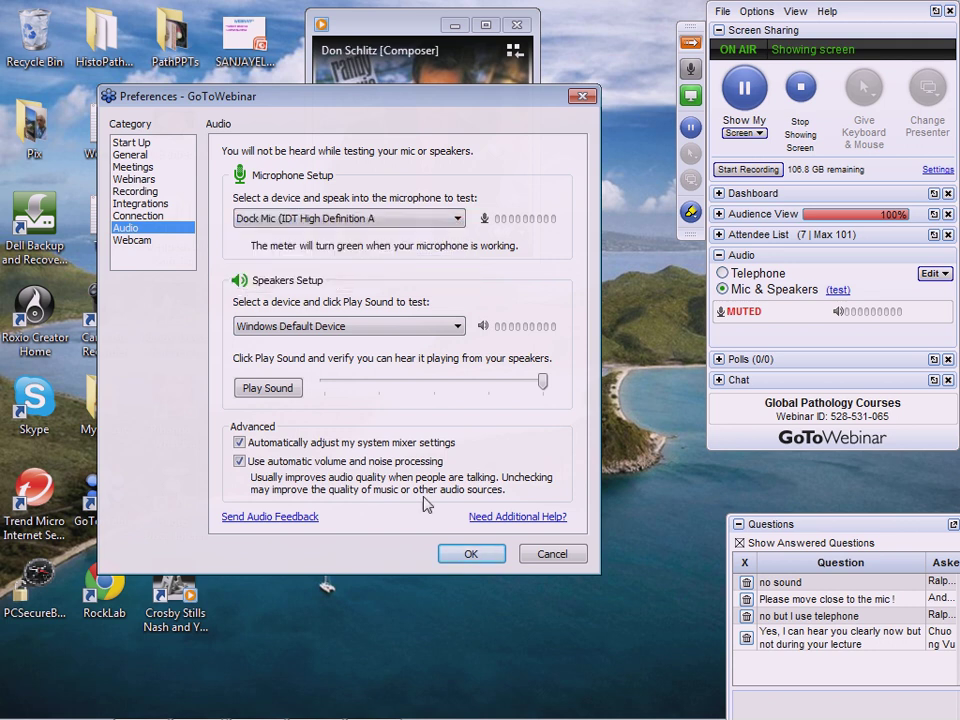
{"action": "left_click", "coordinate": [470, 553]}
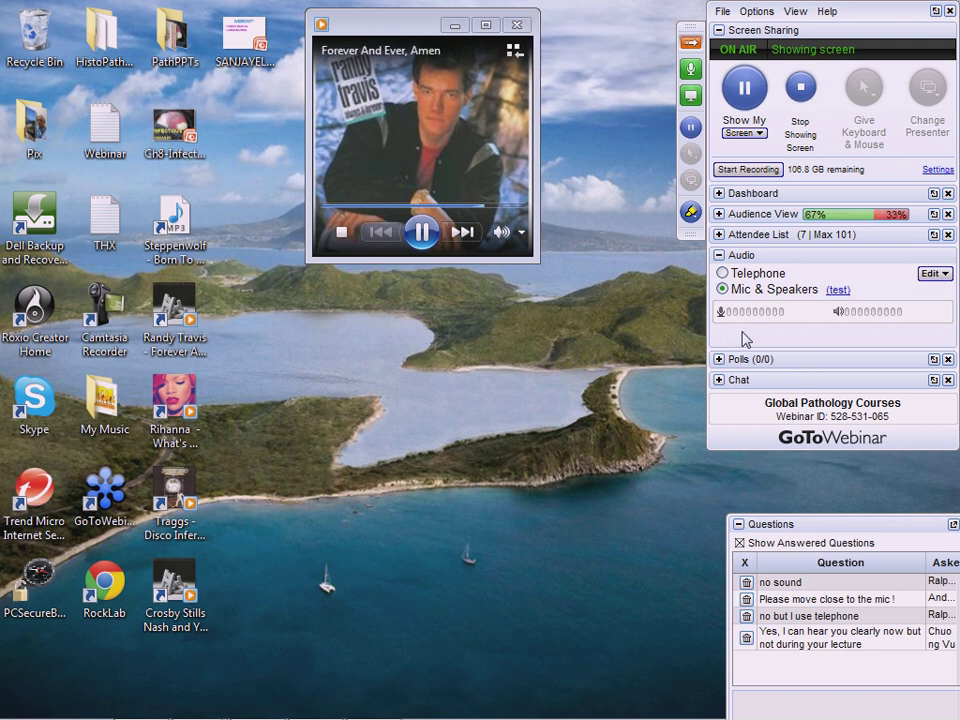
- Switch the microphone device from Dock Mic back to Microphone / Line In and apply the audio preferences
{"action": "left_click", "coordinate": [838, 291]}
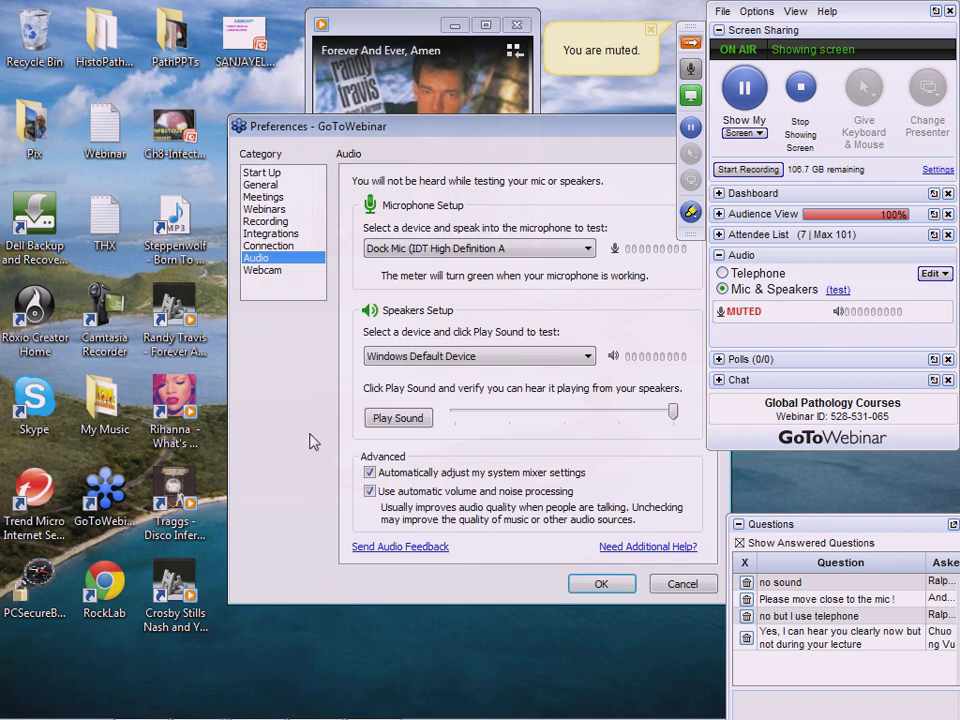
{"action": "left_click", "coordinate": [588, 249]}
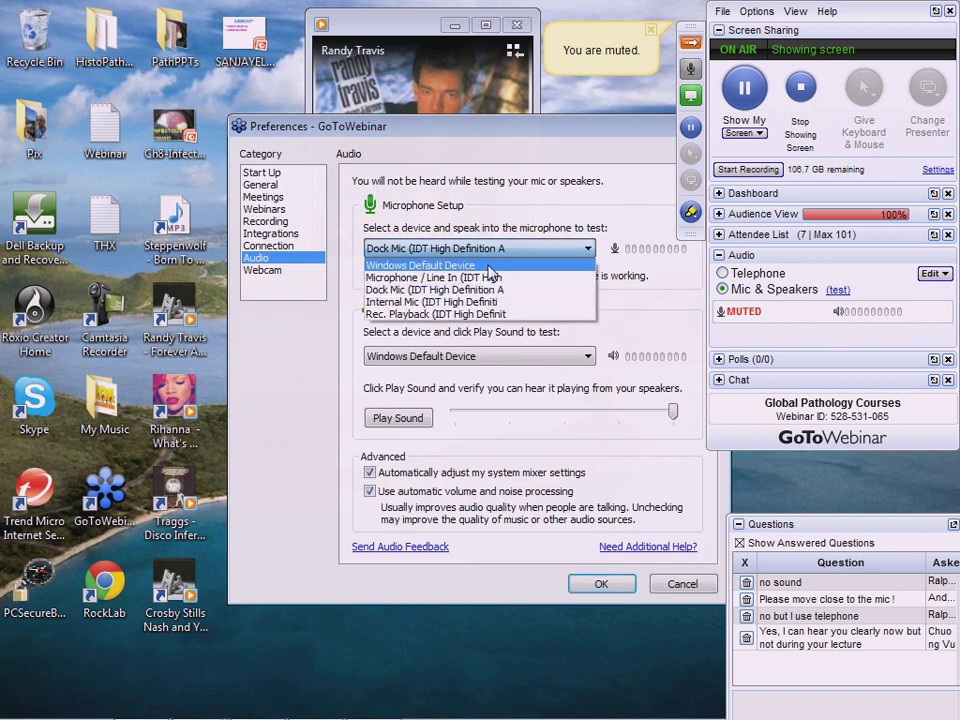
{"action": "left_click", "coordinate": [486, 278]}
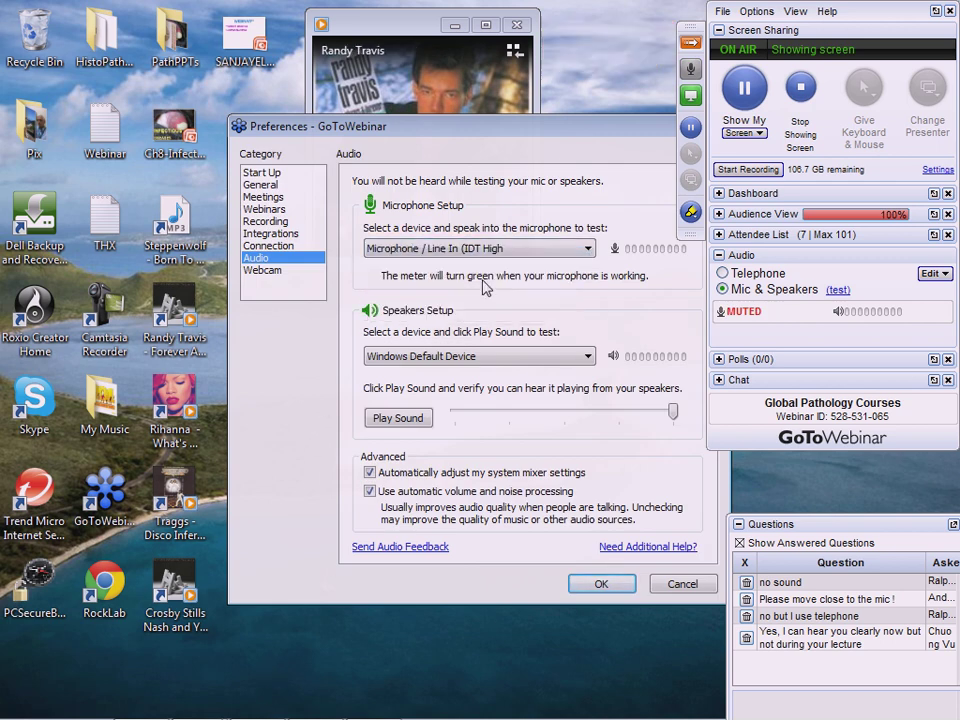
{"action": "left_click", "coordinate": [601, 586]}
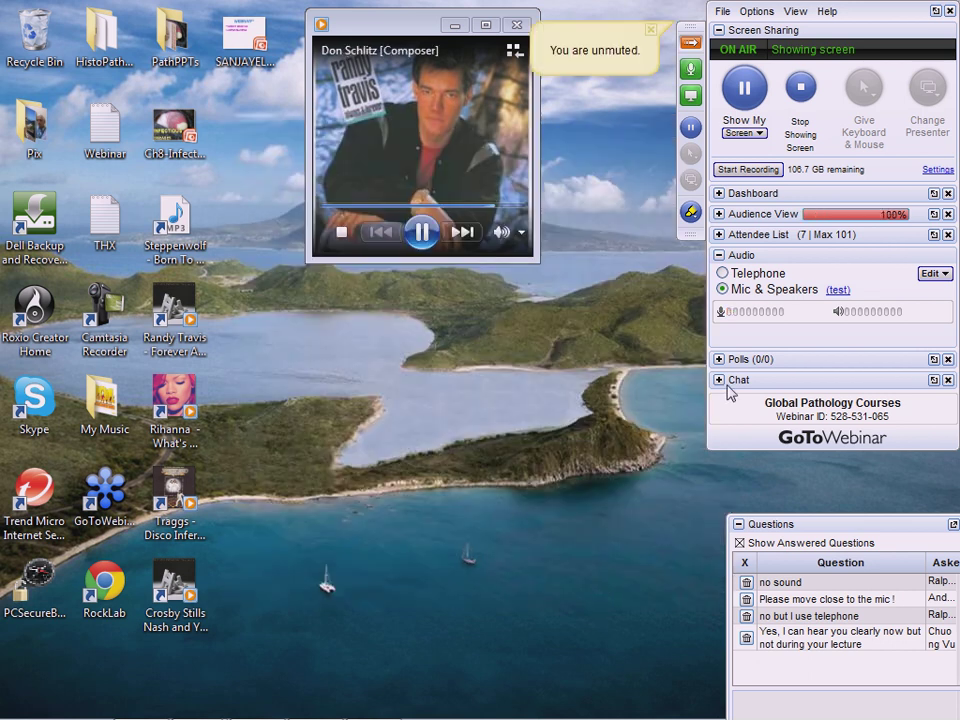
- Switch the microphone device to Windows Default Device in the audio preferences and apply it
{"action": "left_click", "coordinate": [838, 290]}
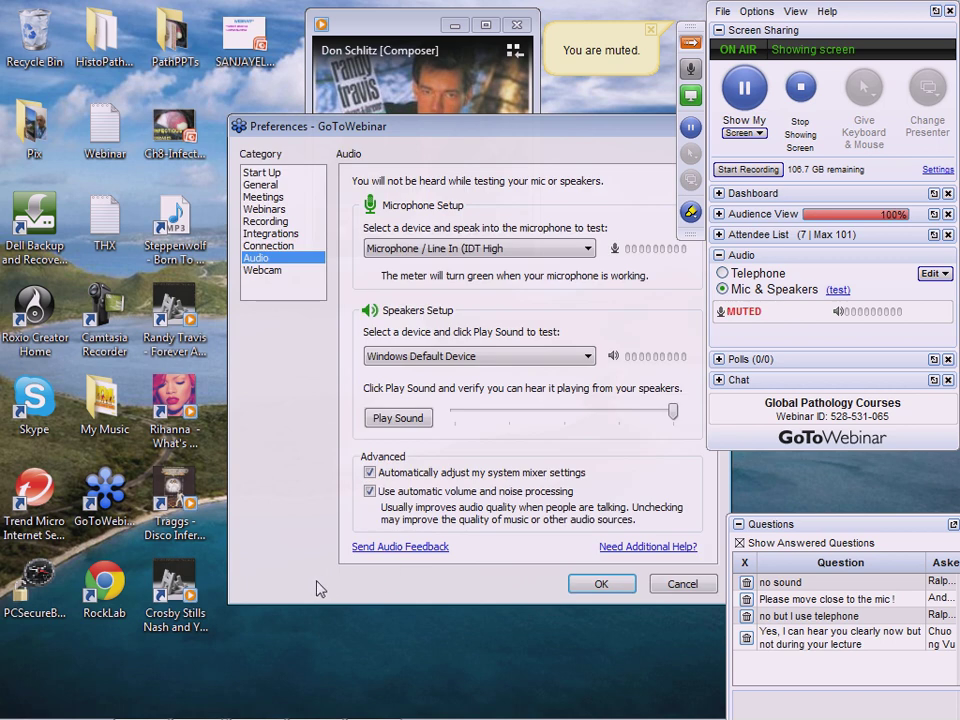
{"action": "left_click", "coordinate": [588, 249]}
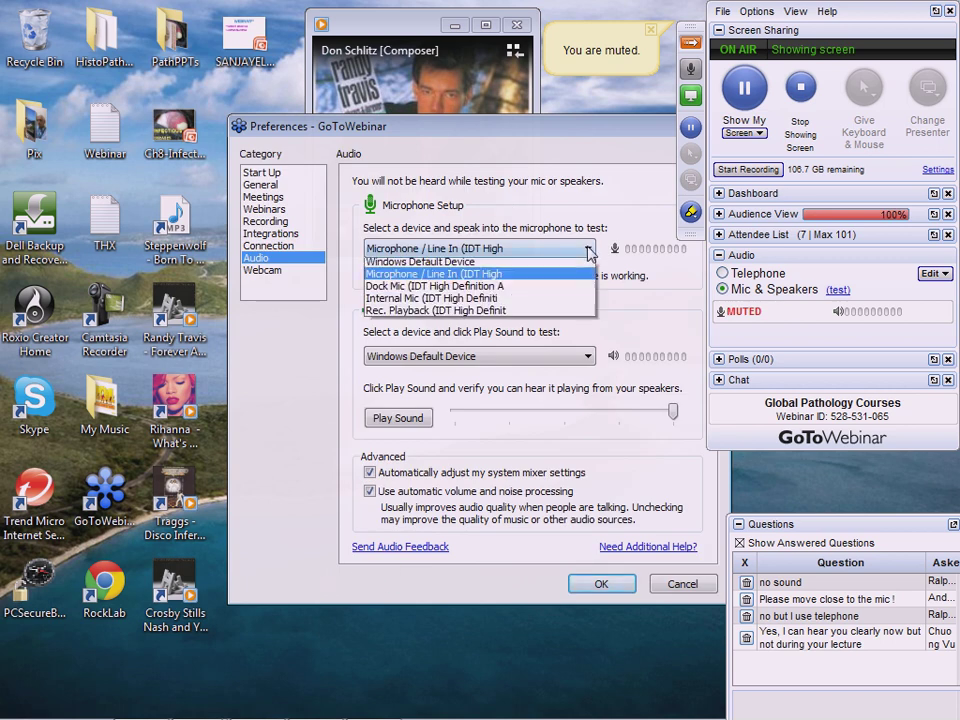
{"action": "left_click", "coordinate": [440, 265]}
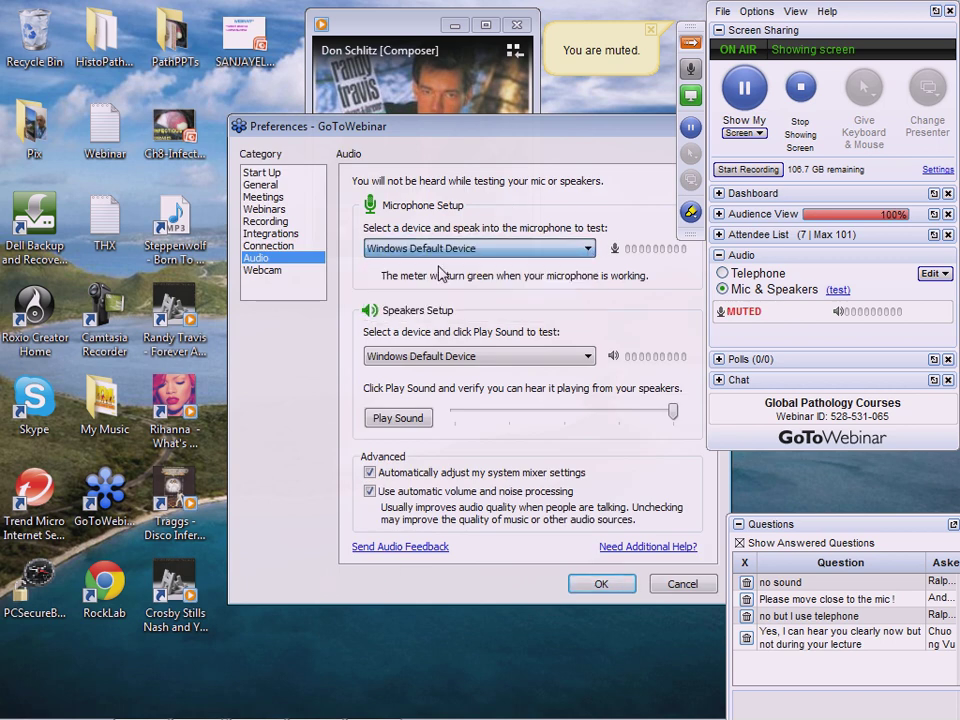
{"action": "left_click", "coordinate": [601, 585]}
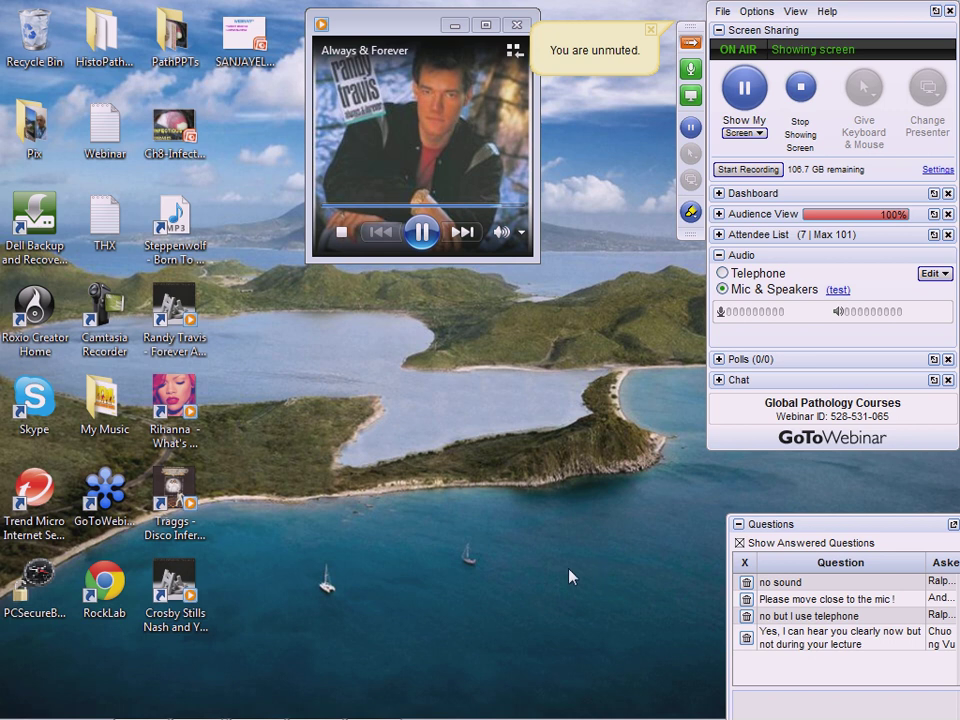
- Change the microphone device to Rec. Playback (IDT High Definit and apply the audio preferences
{"action": "left_click", "coordinate": [838, 290]}
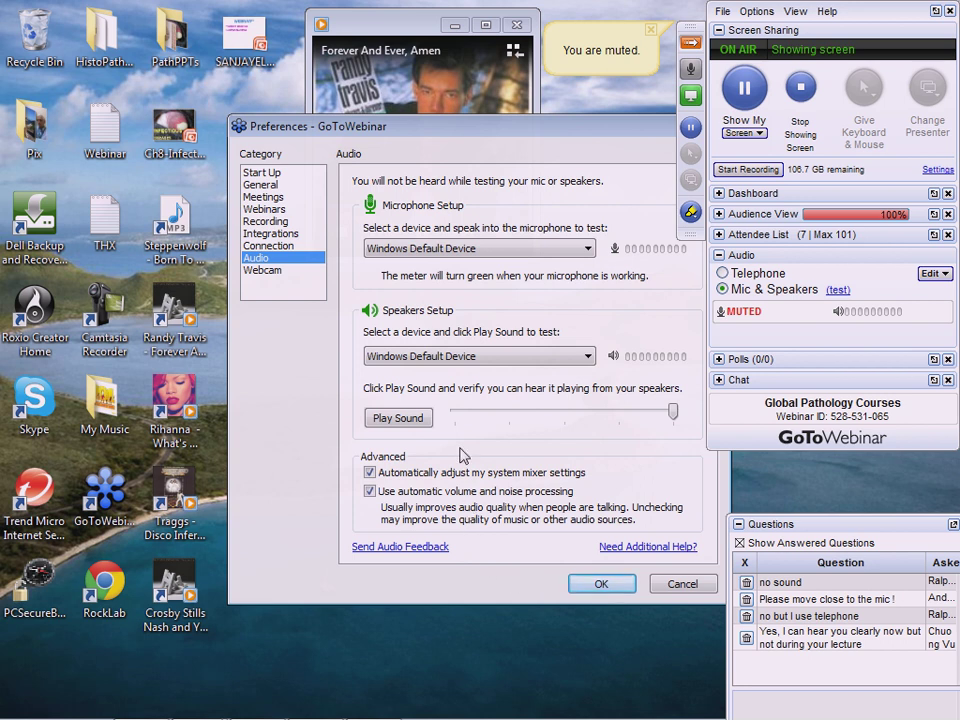
{"action": "left_click", "coordinate": [589, 250]}
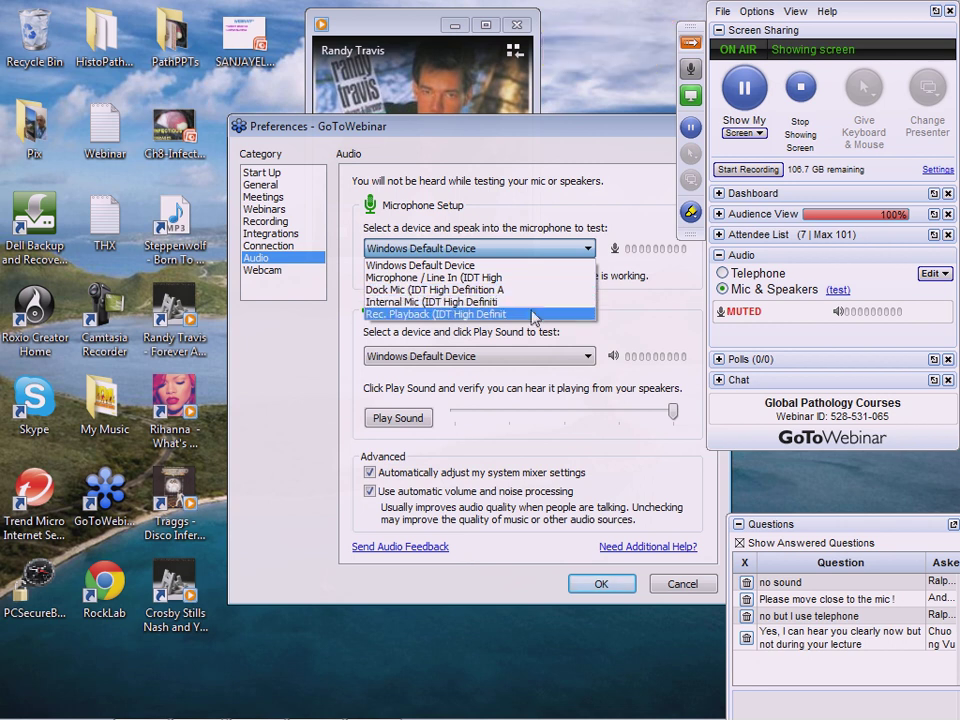
{"action": "left_click", "coordinate": [529, 316]}
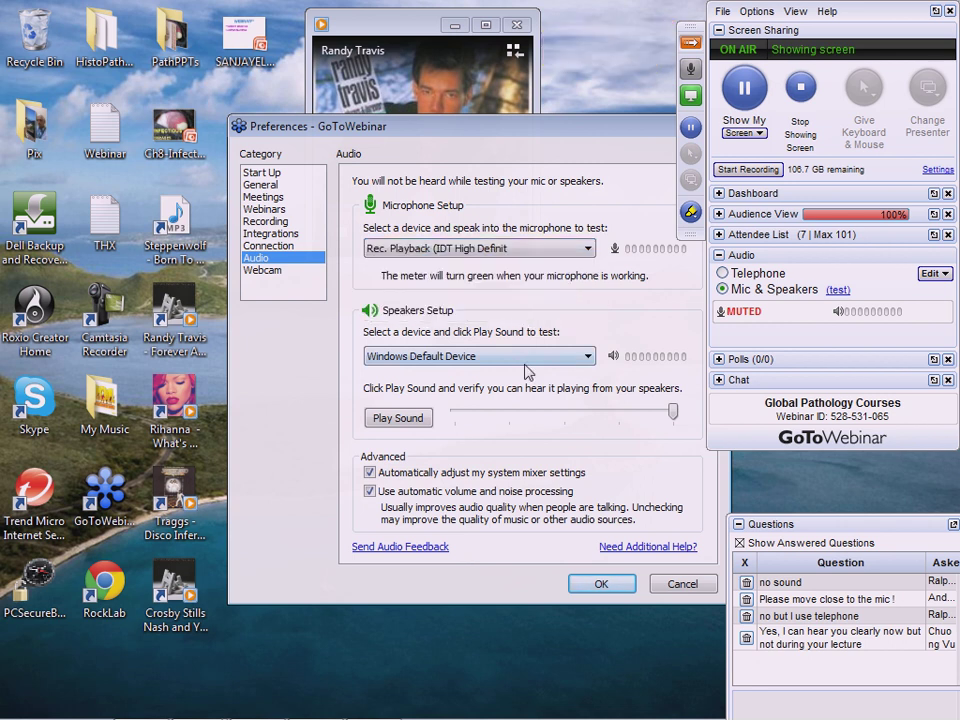
{"action": "left_click", "coordinate": [601, 586]}
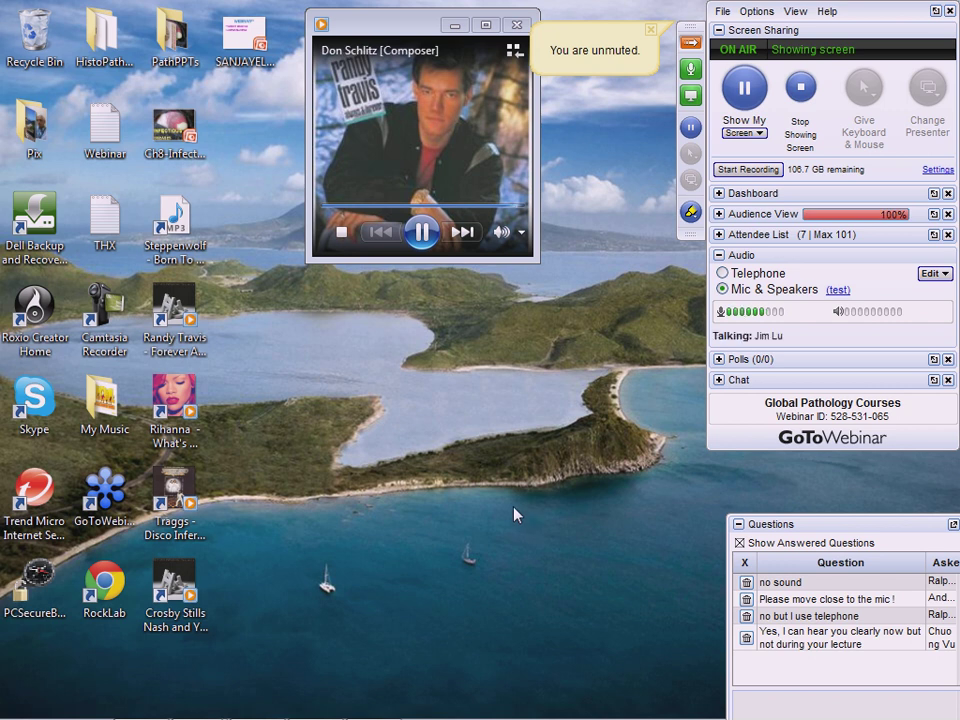
- Play the Rihanna test track from the desktop and reopen the audio preferences, keeping the Questions panel clear of them
{"action": "left_click_drag", "start_coordinate": [891, 531], "coordinate": [512, 389]}
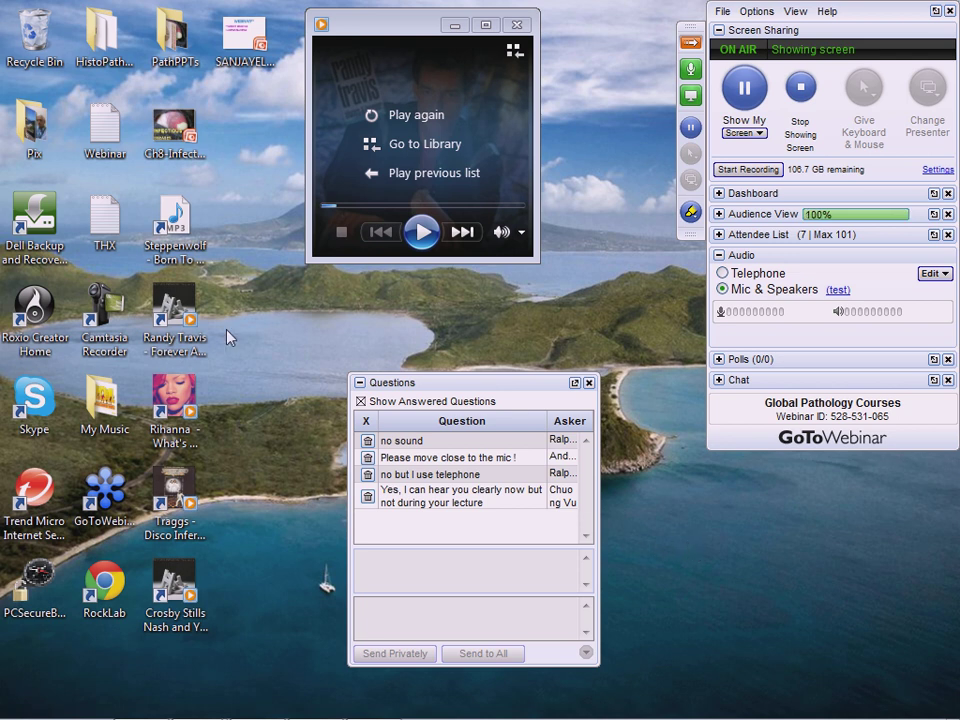
{"action": "double_click", "coordinate": [172, 398]}
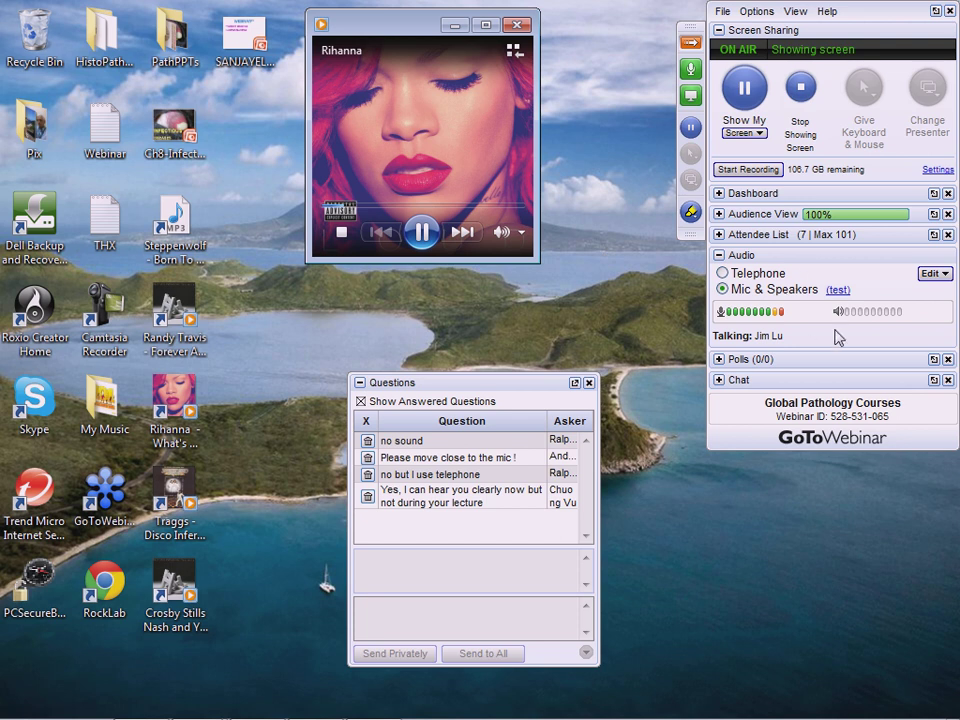
{"action": "left_click", "coordinate": [838, 290]}
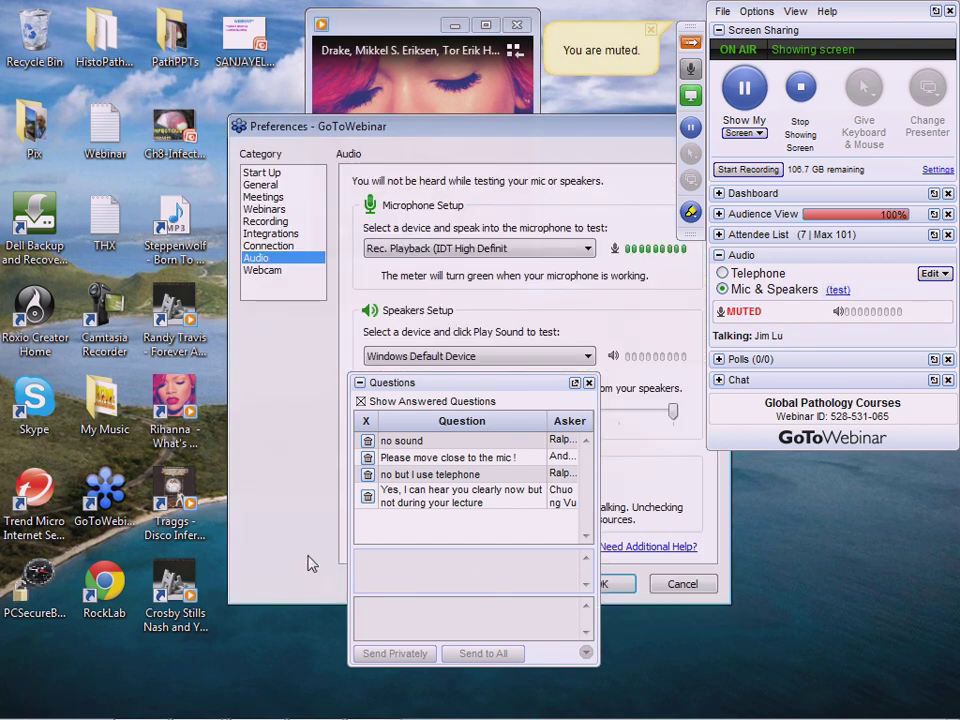
{"action": "left_click", "coordinate": [306, 288]}
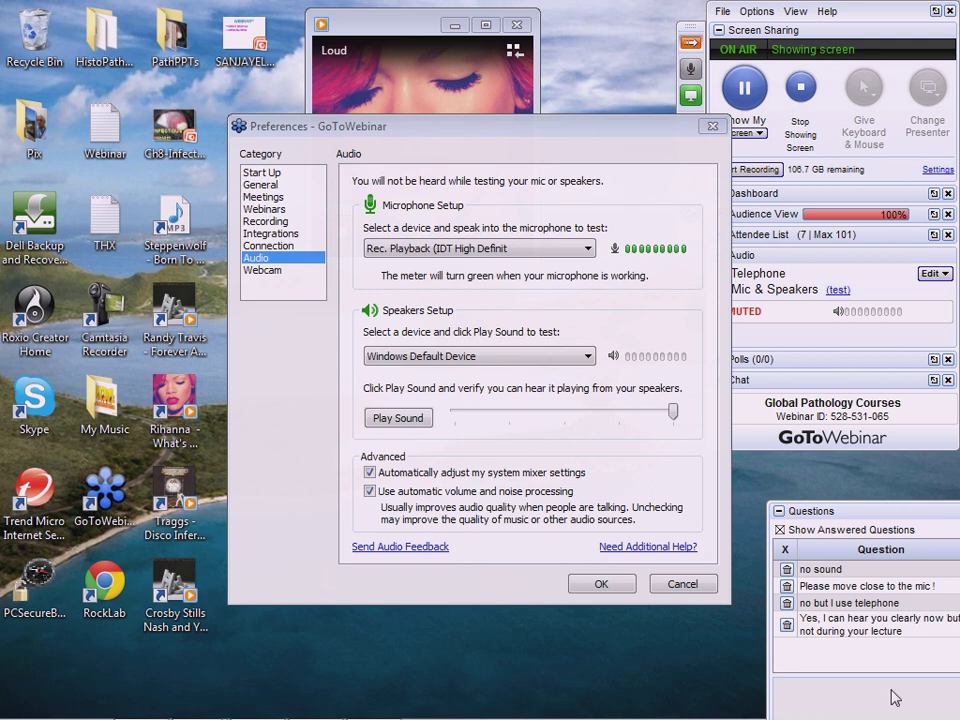
- Open the Windows Volume Mixer for the speakers
{"action": "key", "text": "super"}
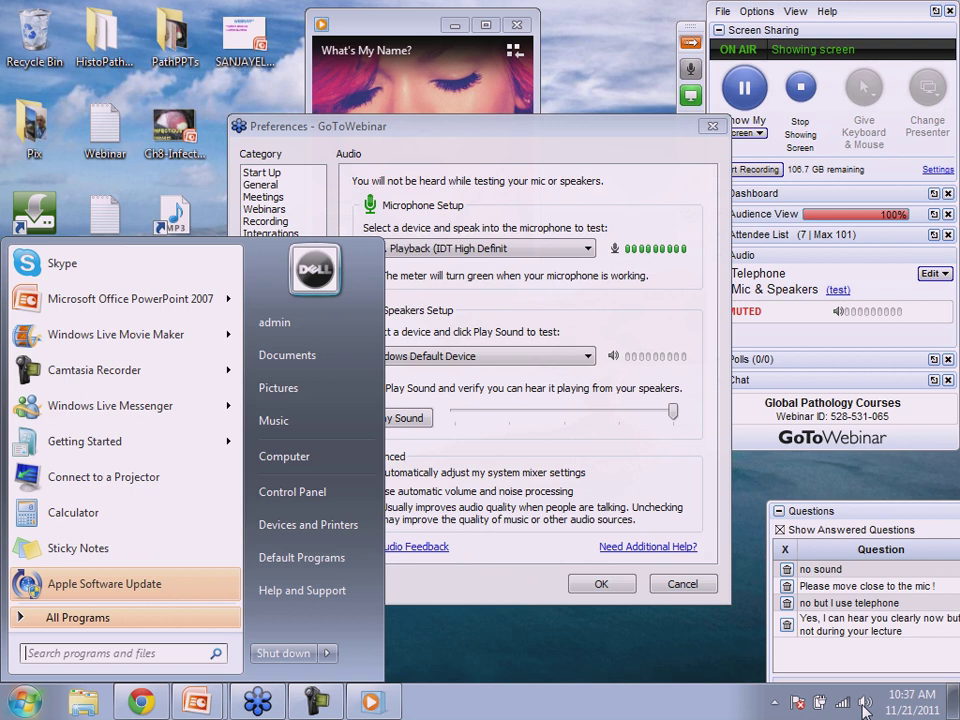
{"action": "left_click", "coordinate": [863, 706]}
{"action": "left_click", "coordinate": [863, 706]}
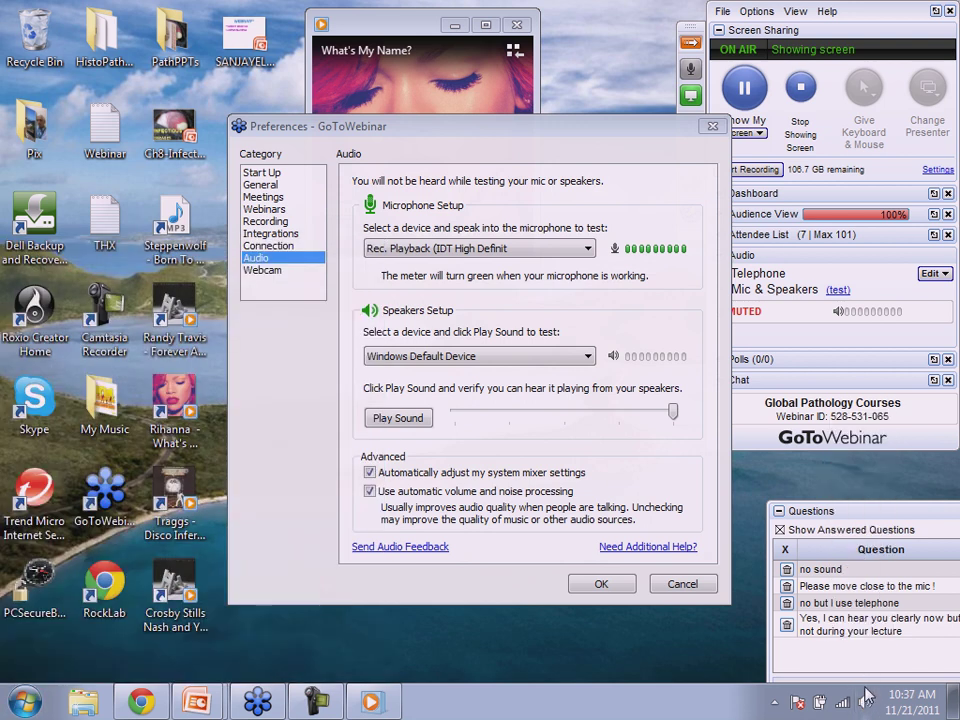
{"action": "left_click", "coordinate": [865, 700]}
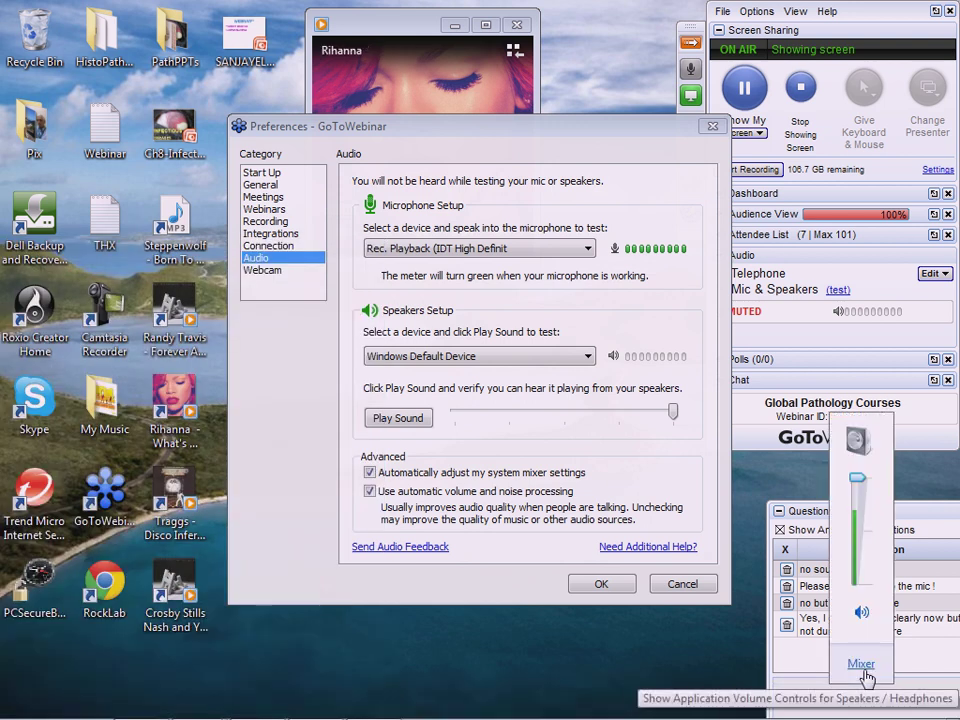
{"action": "left_click", "coordinate": [862, 666]}
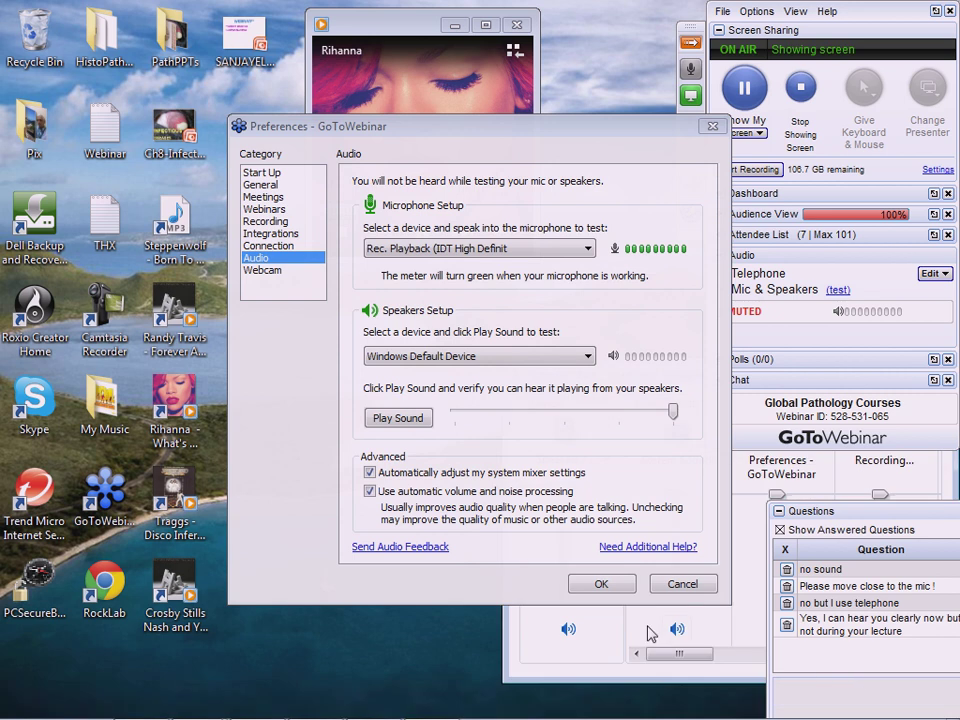
- Set the microphone device from Rec. Playback back to Microphone / Line In and apply the audio preferences
{"action": "left_click", "coordinate": [590, 250]}
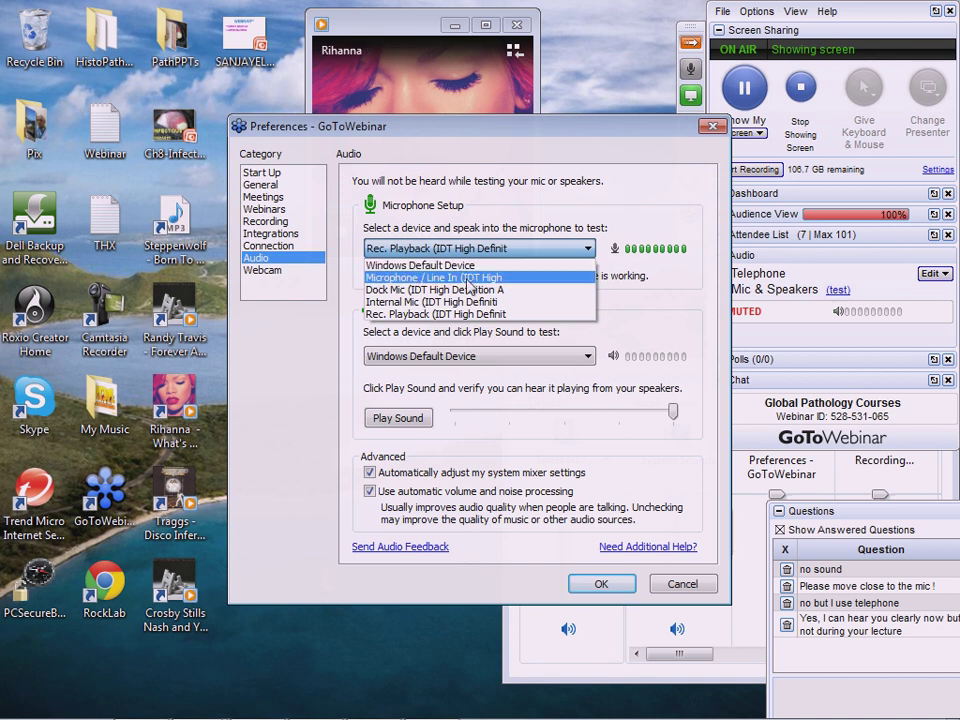
{"action": "left_click", "coordinate": [470, 280]}
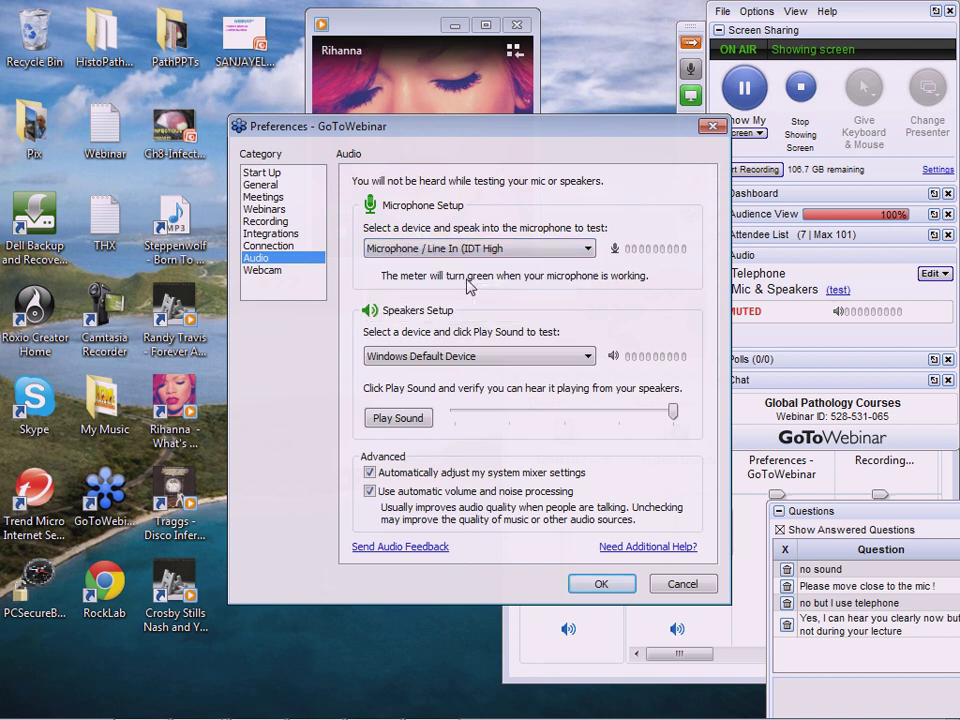
{"action": "left_click", "coordinate": [601, 585]}
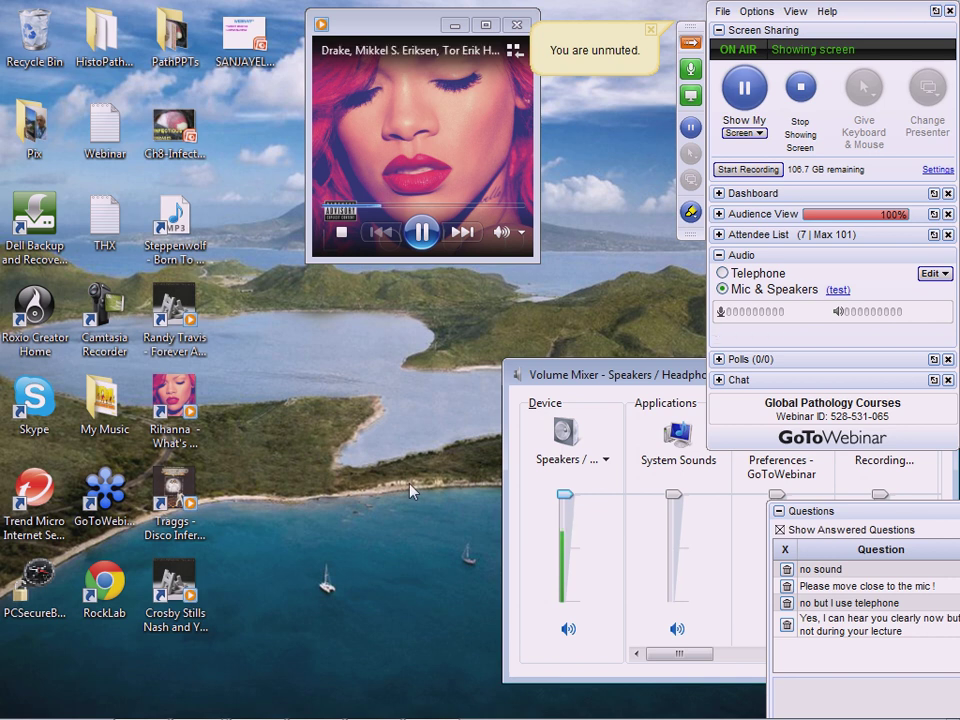
- Reposition and widen the Volume Mixer to examine the volume levels of all applications, including Windows Media Player and GoToWebinar
{"action": "left_click_drag", "start_coordinate": [673, 382], "coordinate": [243, 323]}
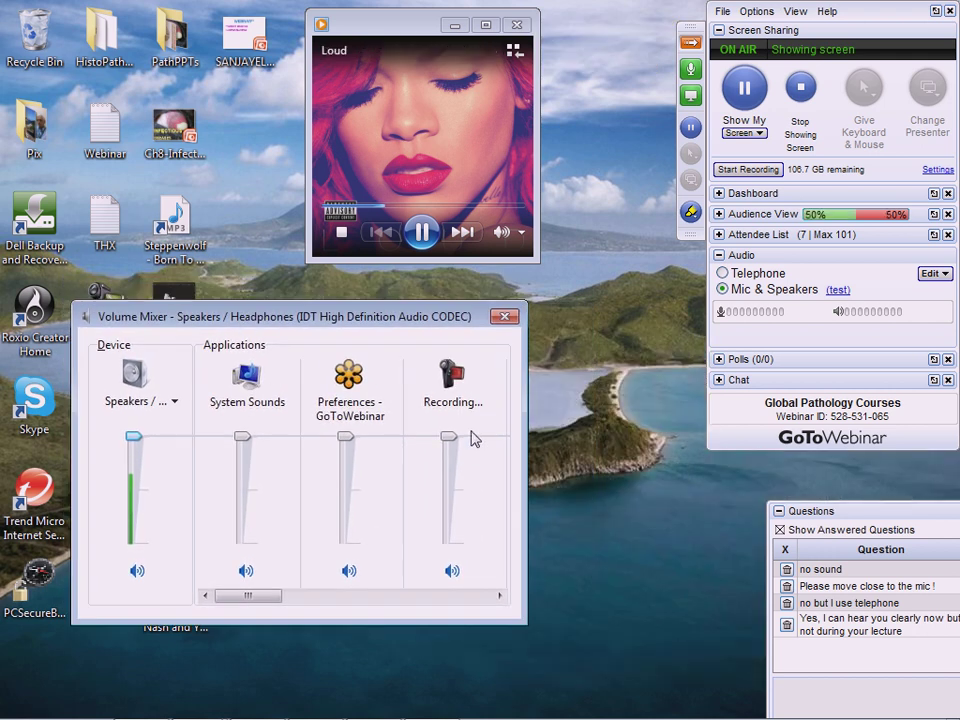
{"action": "left_click_drag", "start_coordinate": [476, 322], "coordinate": [528, 274]}
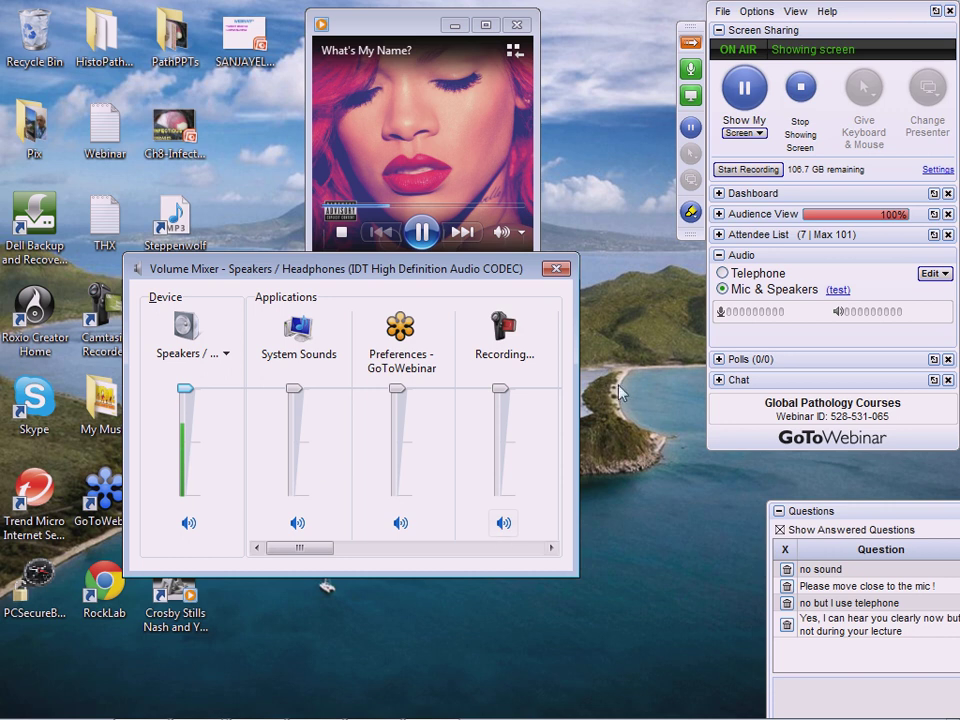
{"action": "left_click_drag", "start_coordinate": [575, 410], "coordinate": [765, 405]}
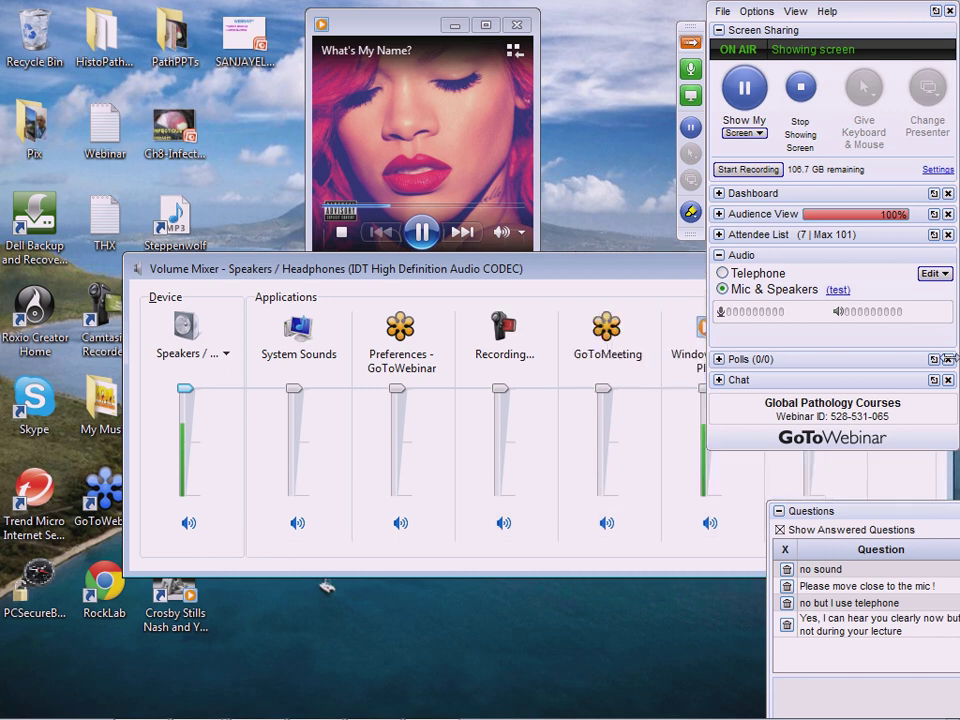
{"action": "left_click_drag", "start_coordinate": [547, 270], "coordinate": [174, 277]}
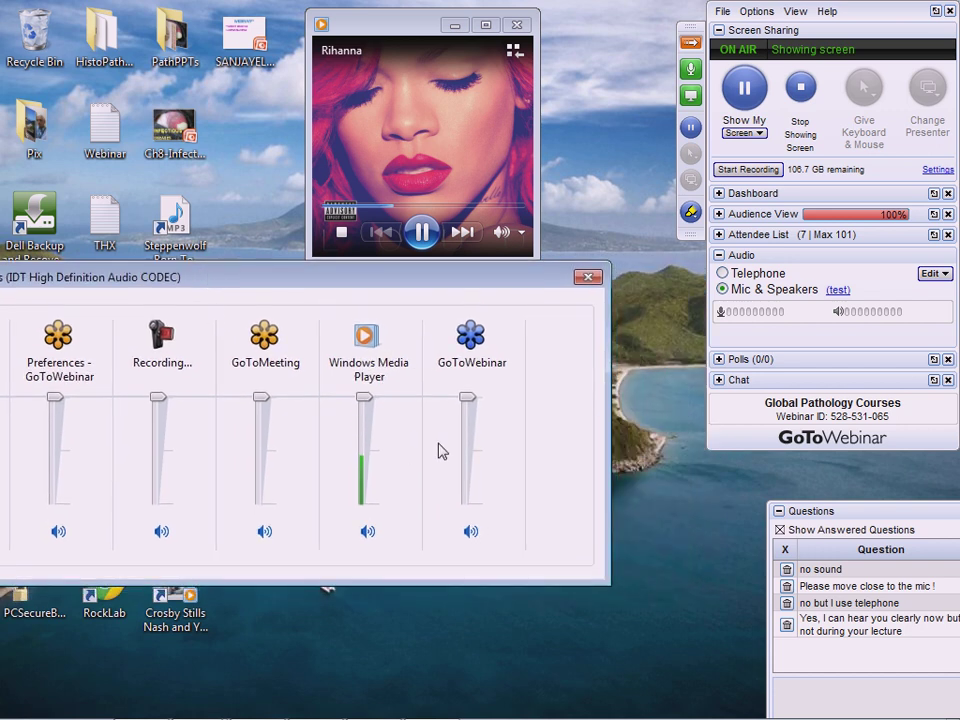
{"action": "left_click_drag", "start_coordinate": [607, 445], "coordinate": [778, 446]}
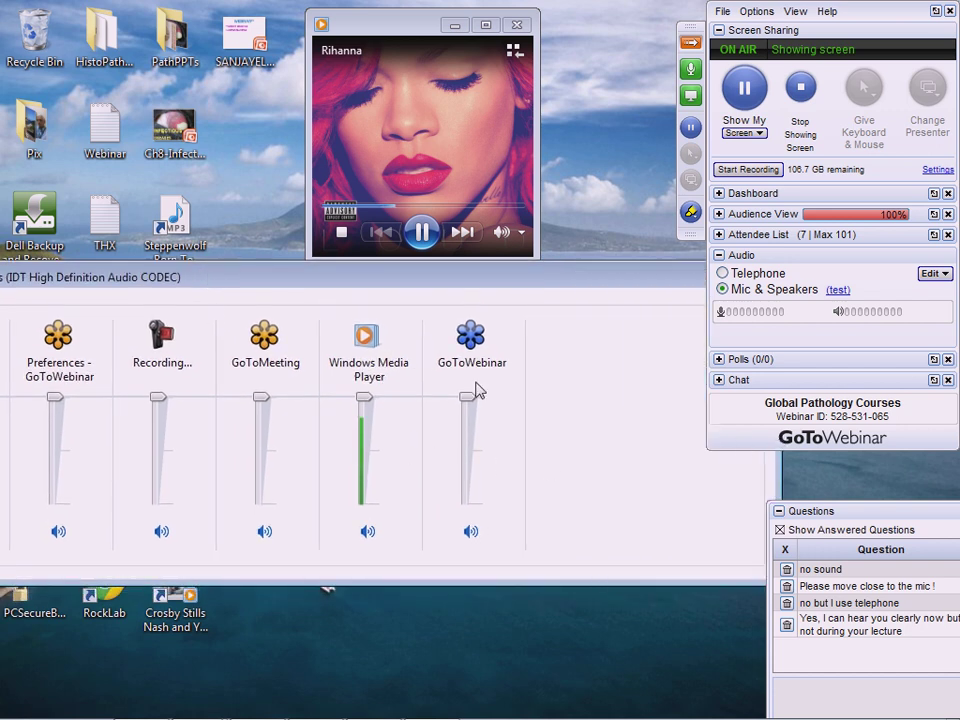
{"action": "left_click_drag", "start_coordinate": [97, 280], "coordinate": [361, 286]}
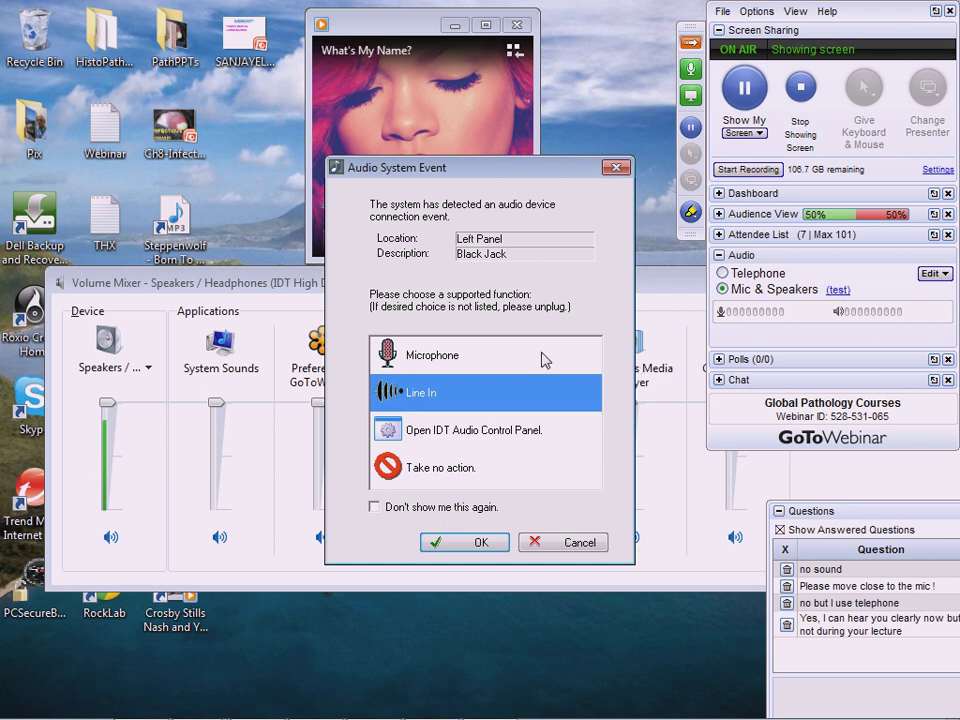
- Assign the Microphone function to the black jack on the left panel in the Audio System Event dialog
{"action": "left_click", "coordinate": [432, 356]}
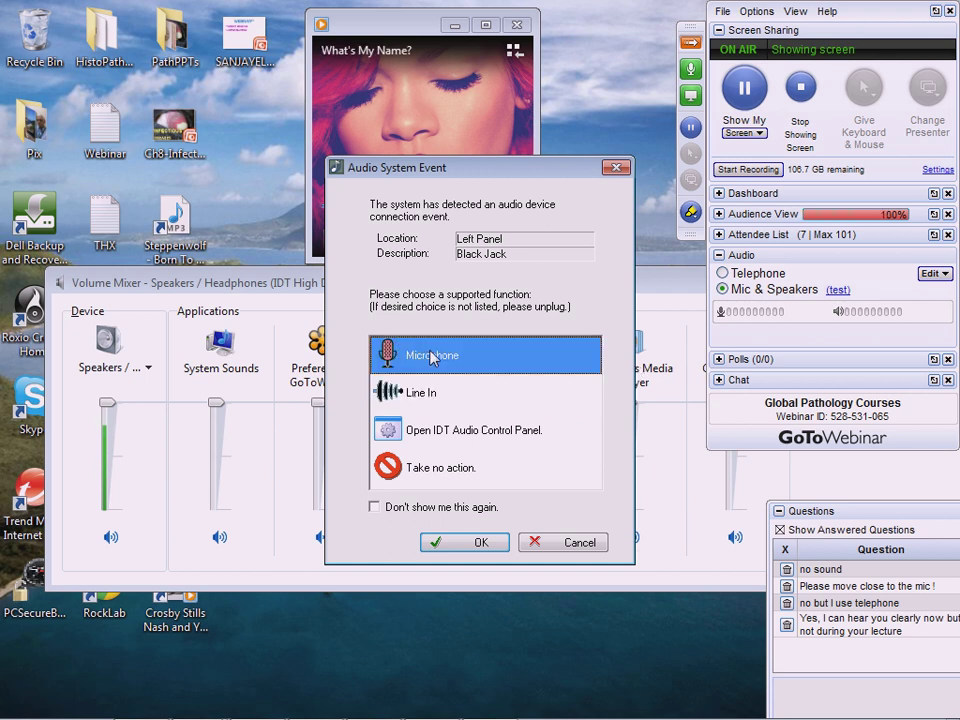
{"action": "left_click", "coordinate": [448, 547]}
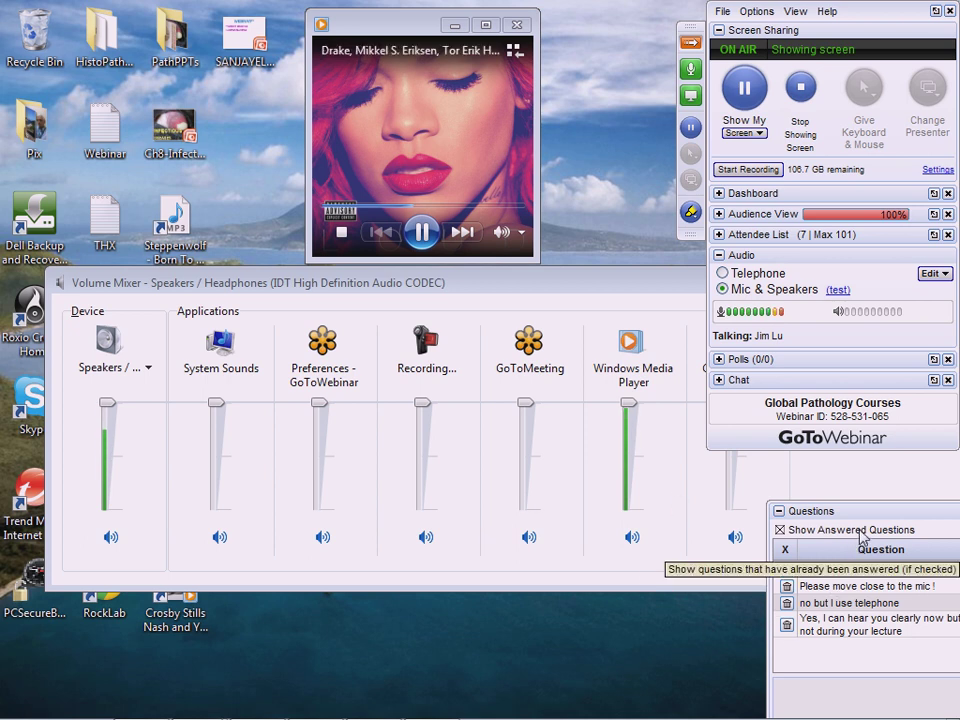
- Bring the Questions panel fully into view and close the Volume Mixer
{"action": "left_click_drag", "start_coordinate": [798, 512], "coordinate": [708, 431]}
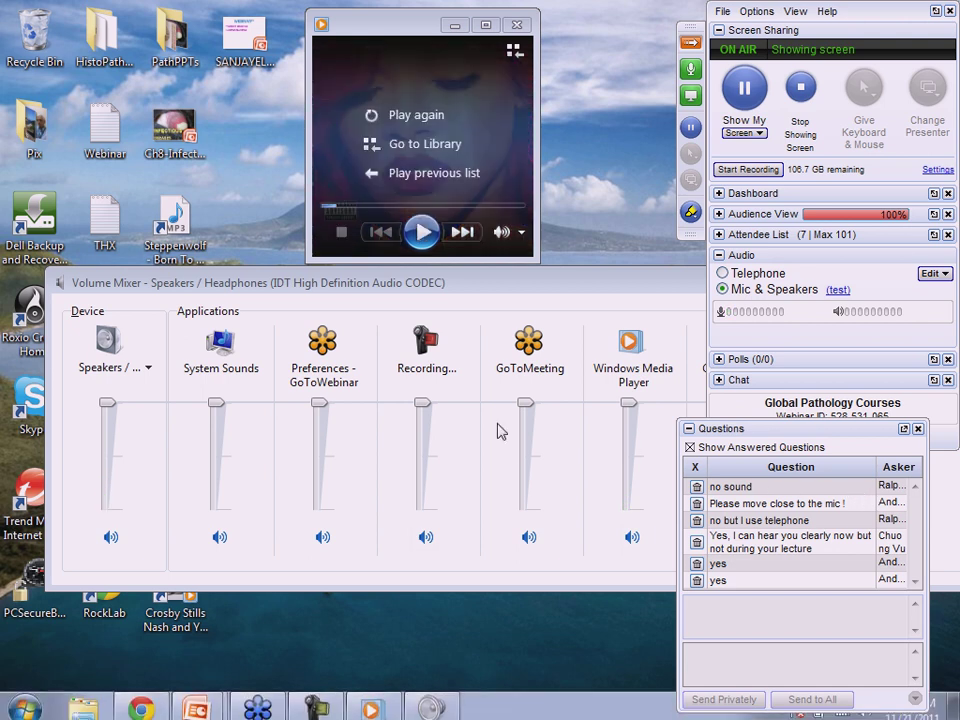
{"action": "left_click_drag", "start_coordinate": [564, 285], "coordinate": [125, 333]}
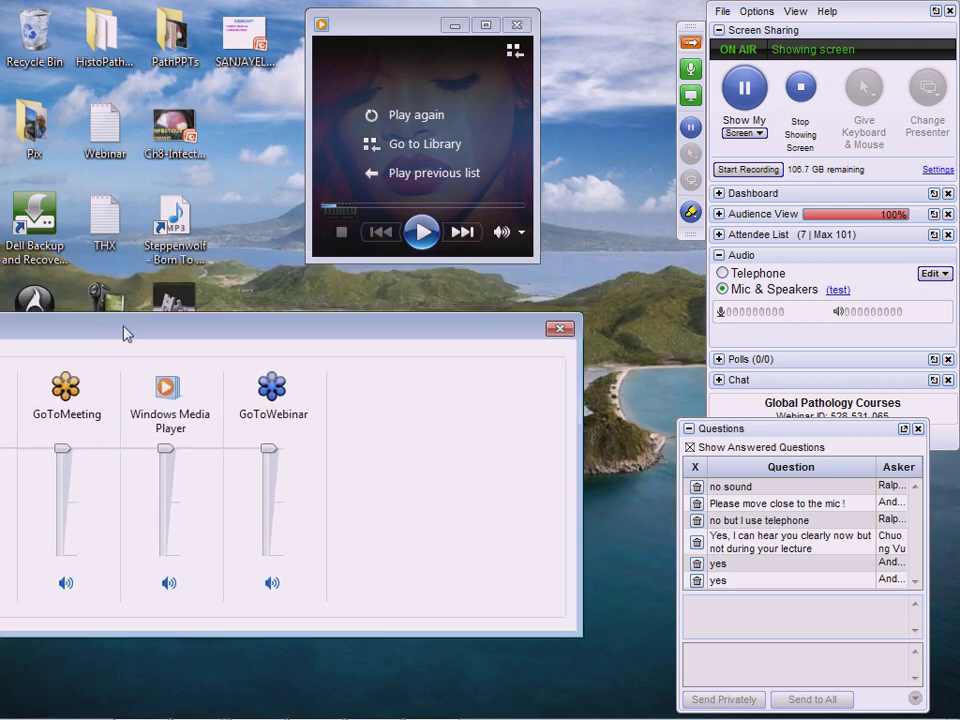
{"action": "left_click", "coordinate": [561, 329]}
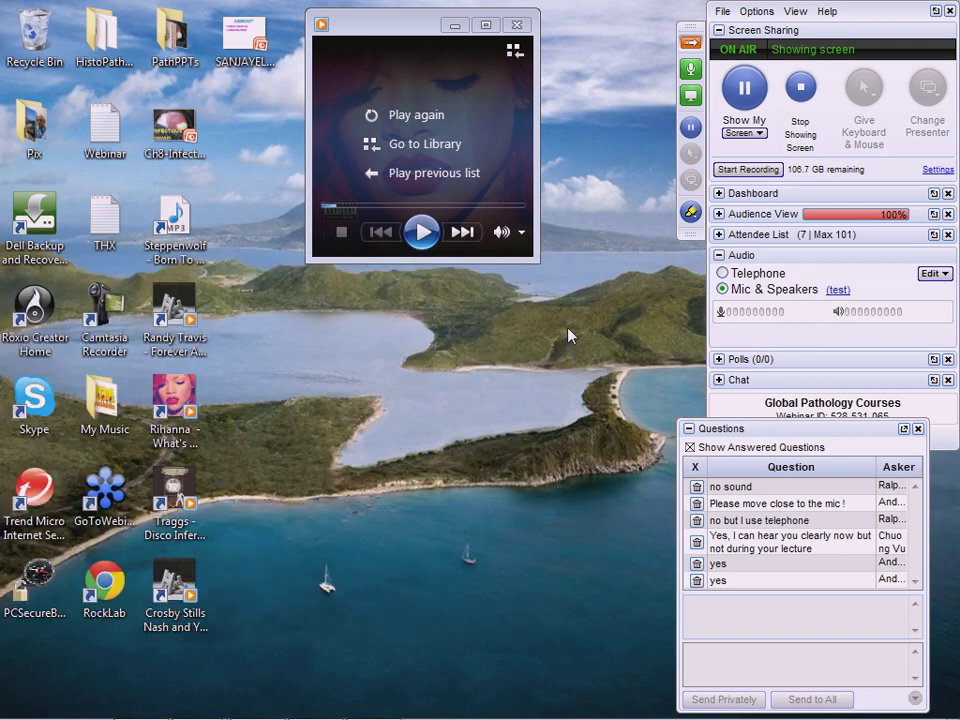
- Play the Traggs - Disco Infer... track, dock the Questions panel in the GoToWebinar control panel, and shift the media player slightly
{"action": "double_click", "coordinate": [190, 508]}
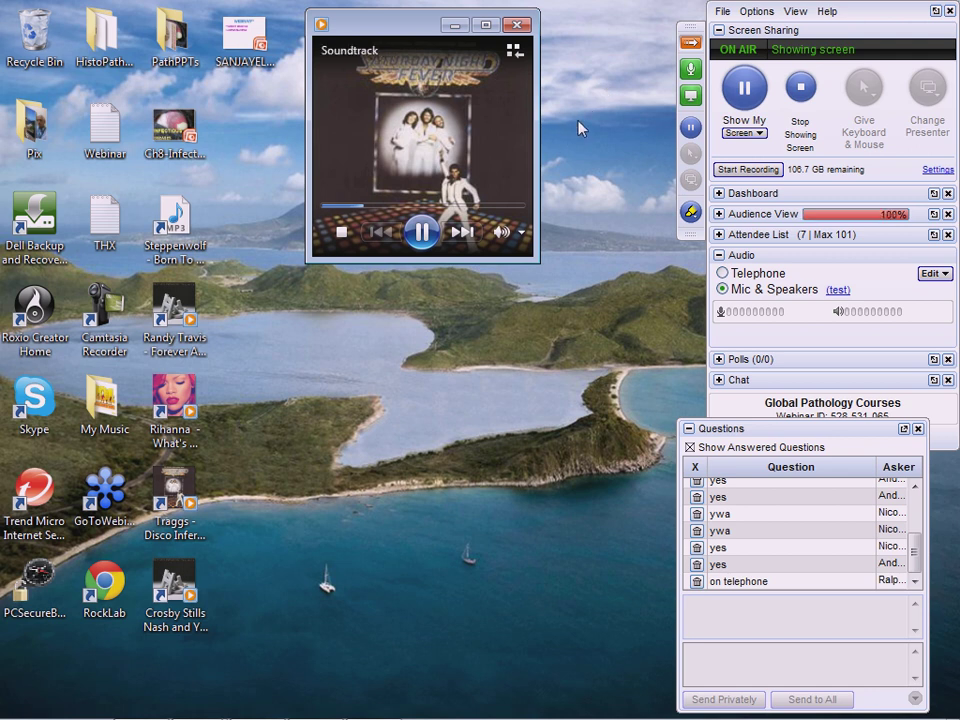
{"action": "left_click", "coordinate": [904, 429]}
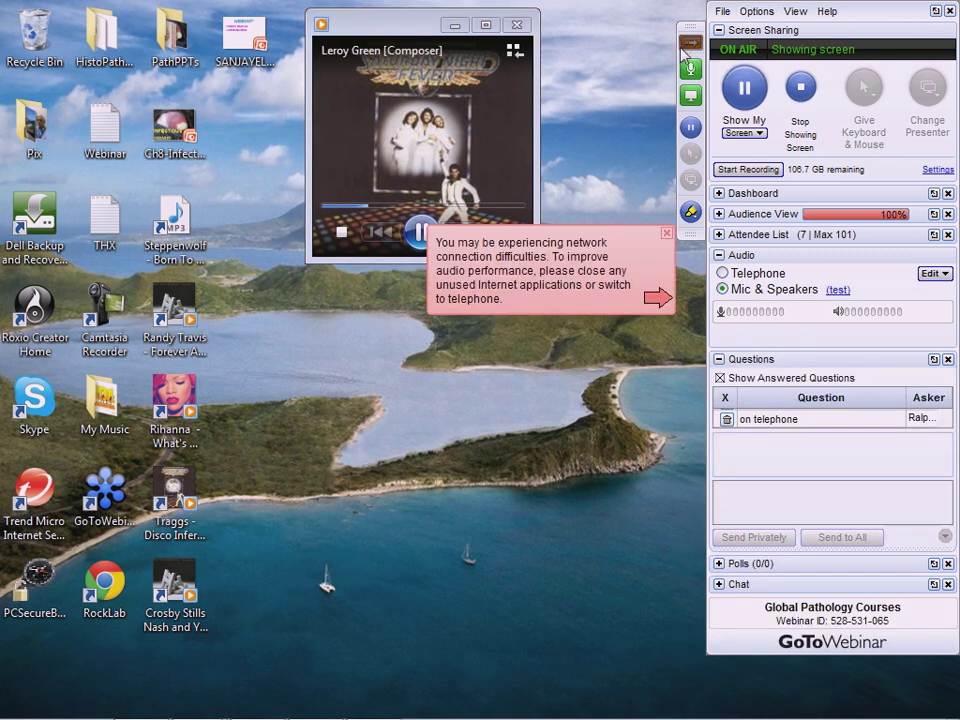
{"action": "left_click_drag", "start_coordinate": [422, 29], "coordinate": [412, 21]}
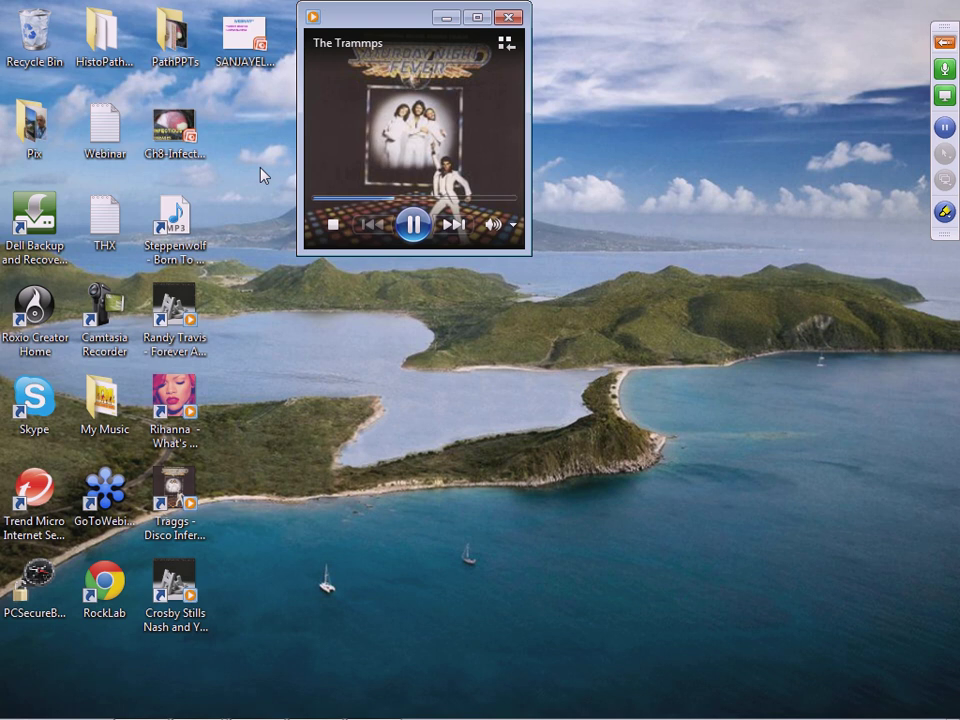
- Close the SANJAYELEARNING presentation and return to the Ch8-Infectious presentation in PowerPoint with slide 42, IMMUNE EVASION, selected
{"action": "mouse_move", "coordinate": [303, 700]}
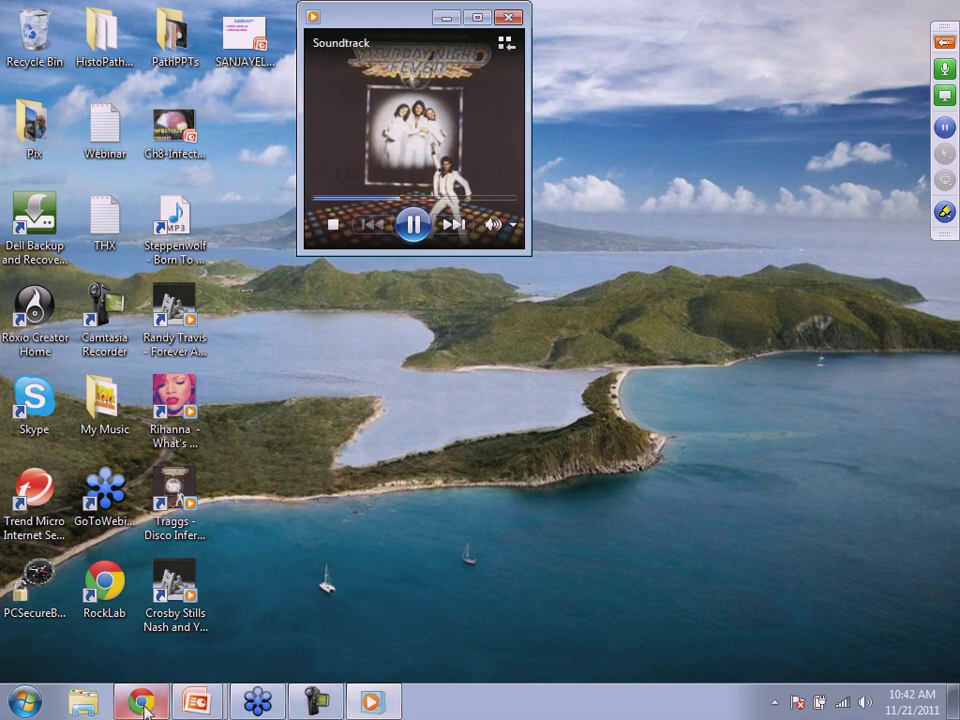
{"action": "mouse_move", "coordinate": [145, 706]}
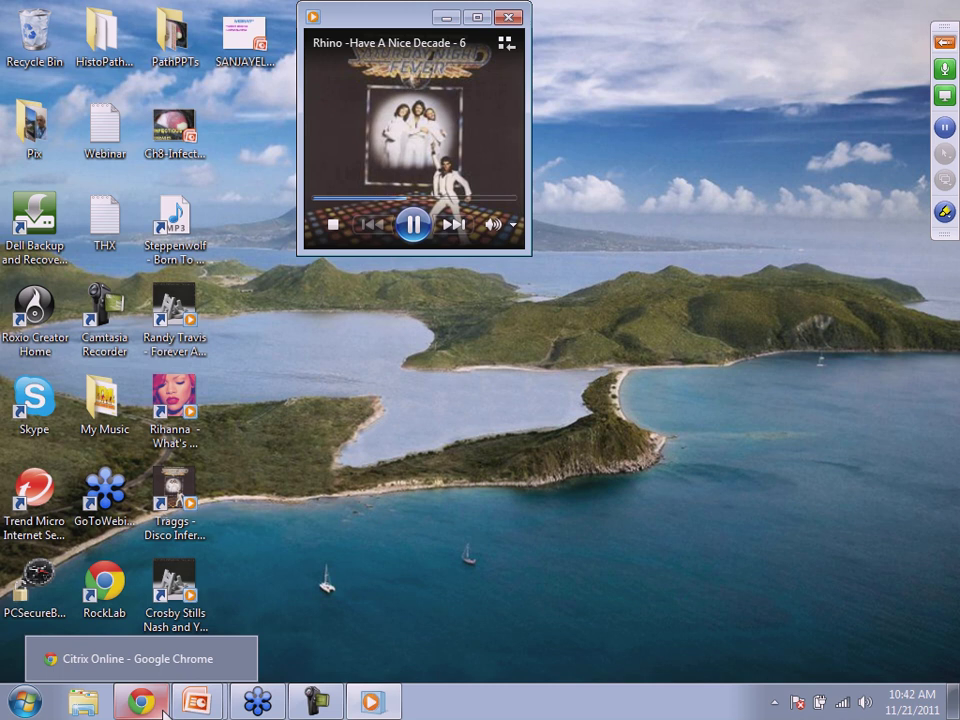
{"action": "mouse_move", "coordinate": [217, 711]}
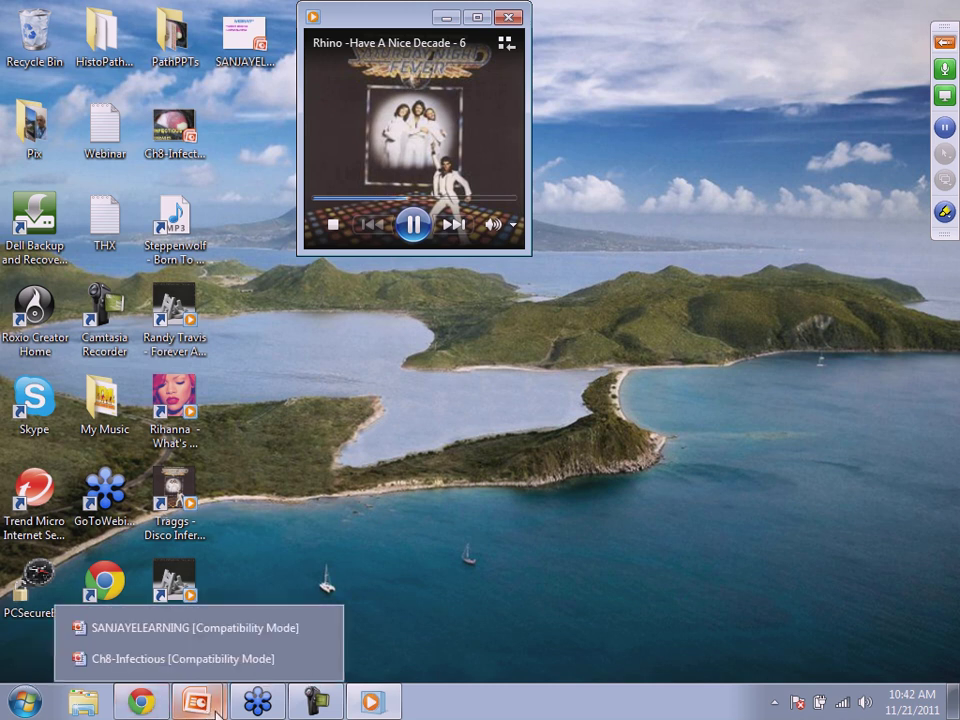
{"action": "mouse_move", "coordinate": [242, 632]}
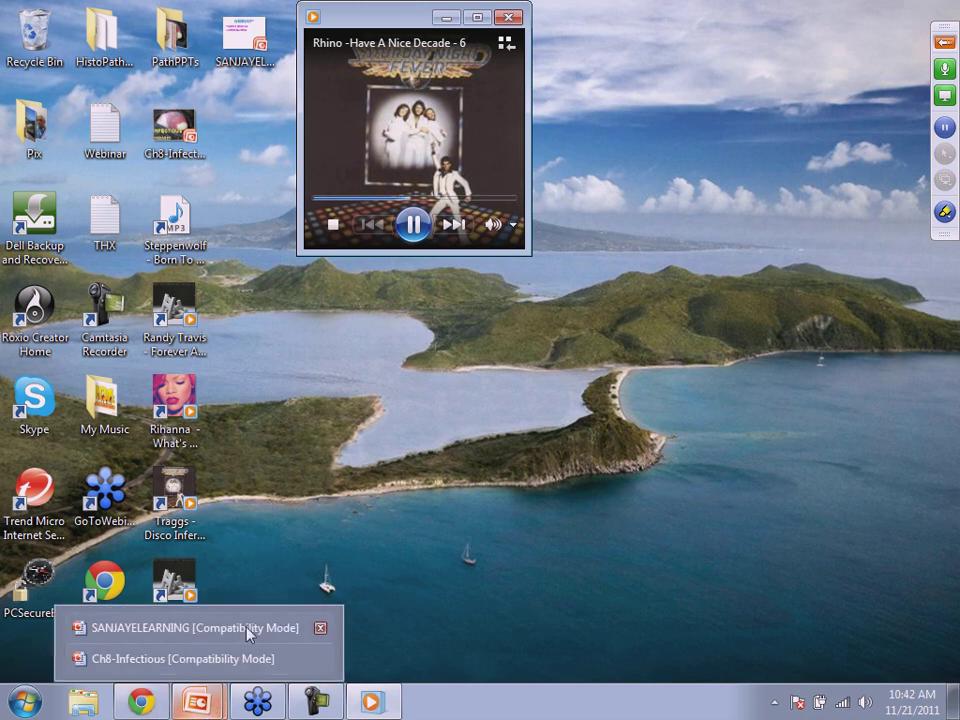
{"action": "left_click", "coordinate": [320, 630]}
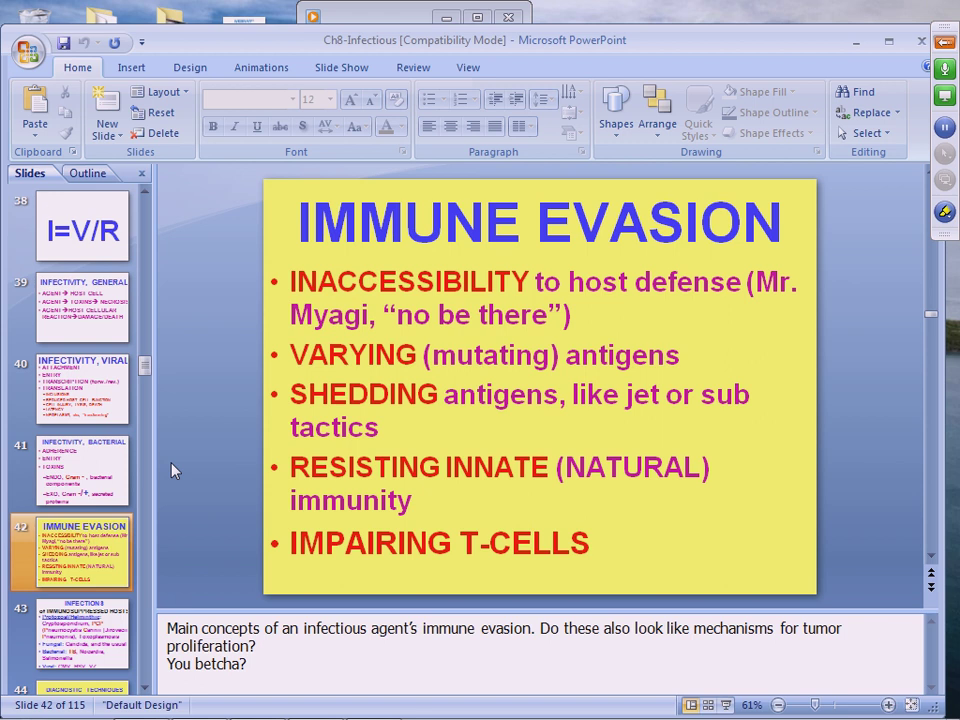
{"action": "left_click", "coordinate": [113, 618]}
{"action": "left_click", "coordinate": [101, 561]}
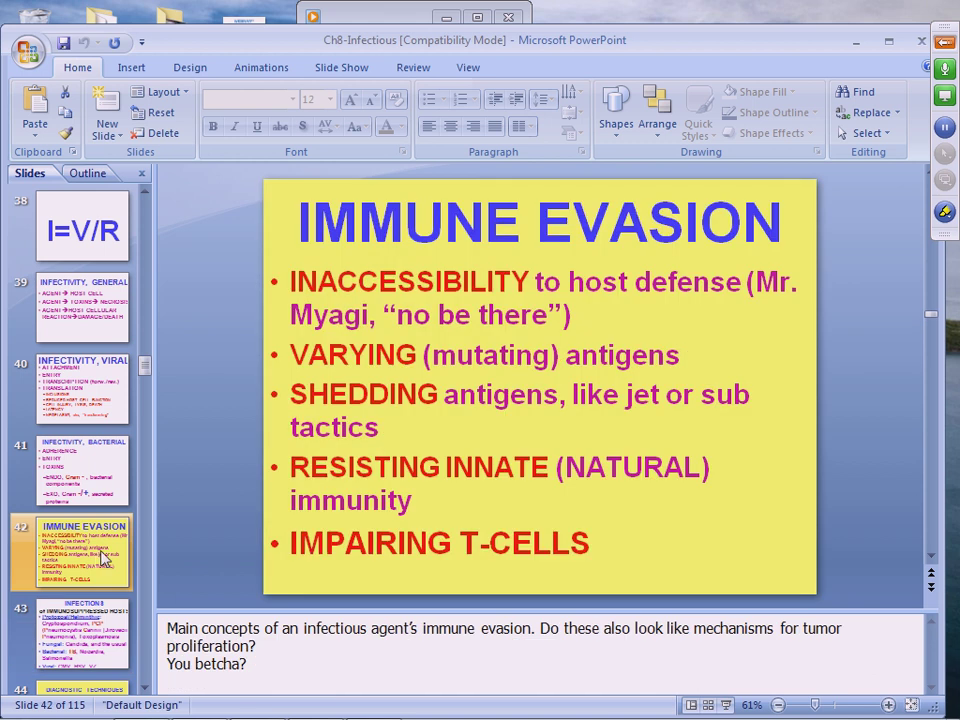